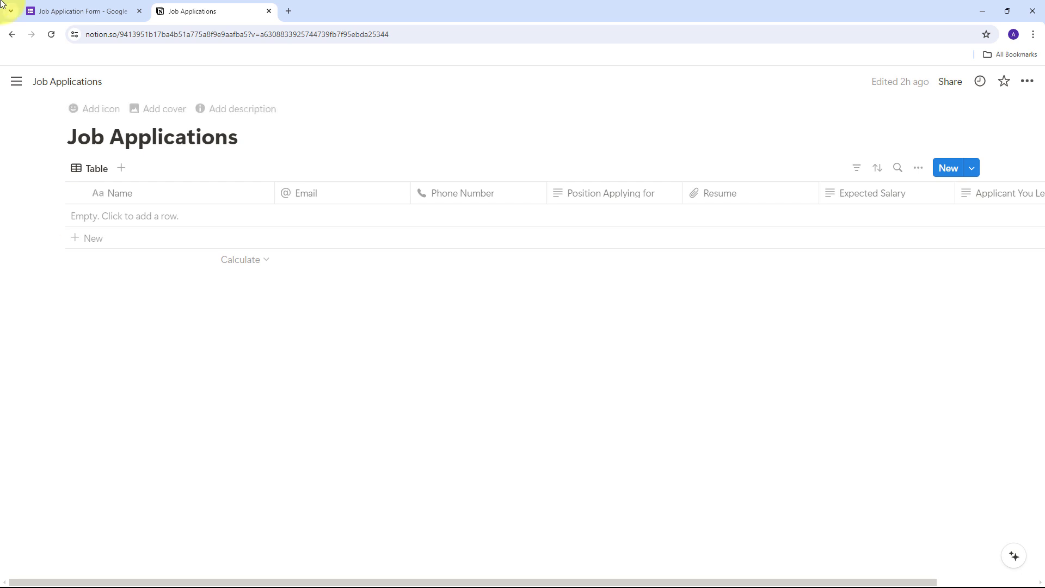
# - Compare the questions of the Job Application Form in Google Forms with the columns of the Job Applications table in Notion
pyautogui.click(91, 7)
pyautogui.scroll(10, 159, 216)
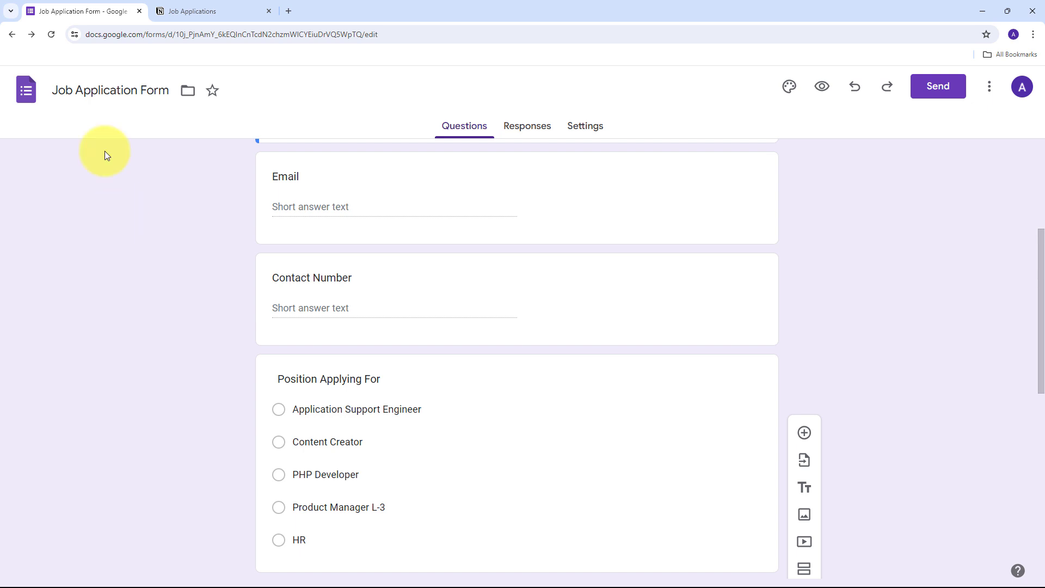
pyautogui.click(163, 11)
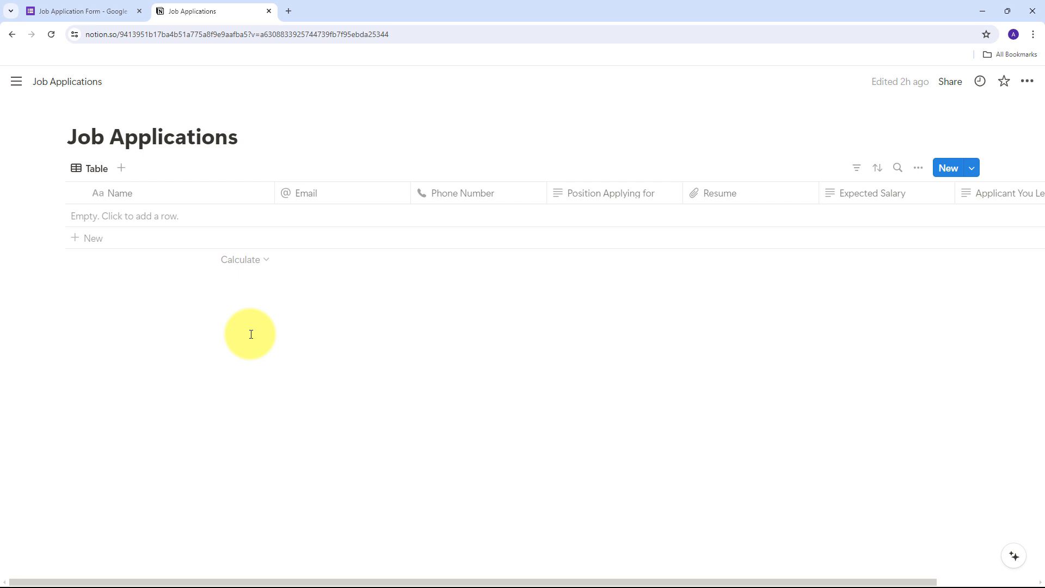
pyautogui.click(60, 8)
pyautogui.click(200, 1)
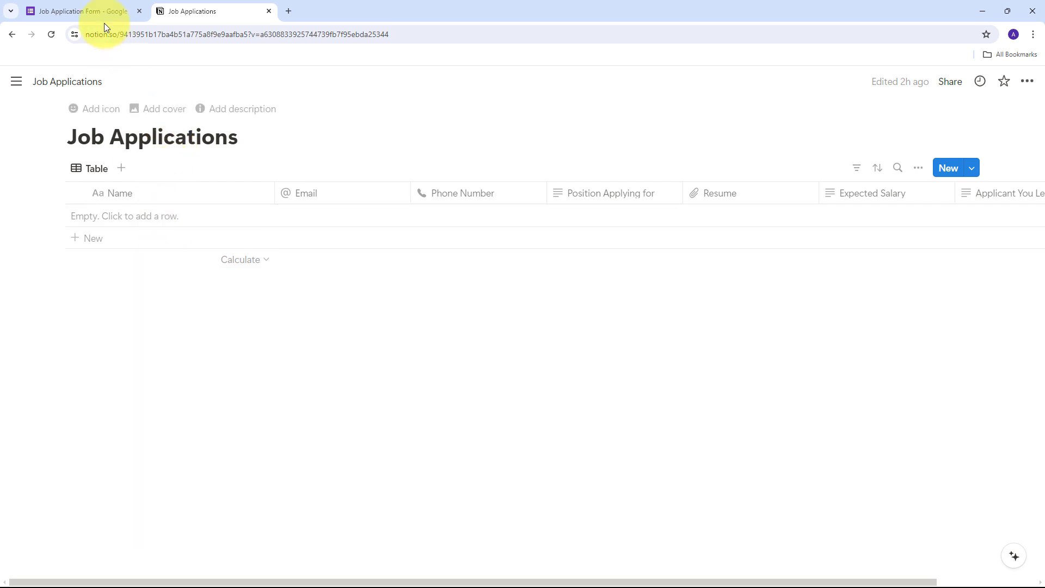
pyautogui.click(75, 6)
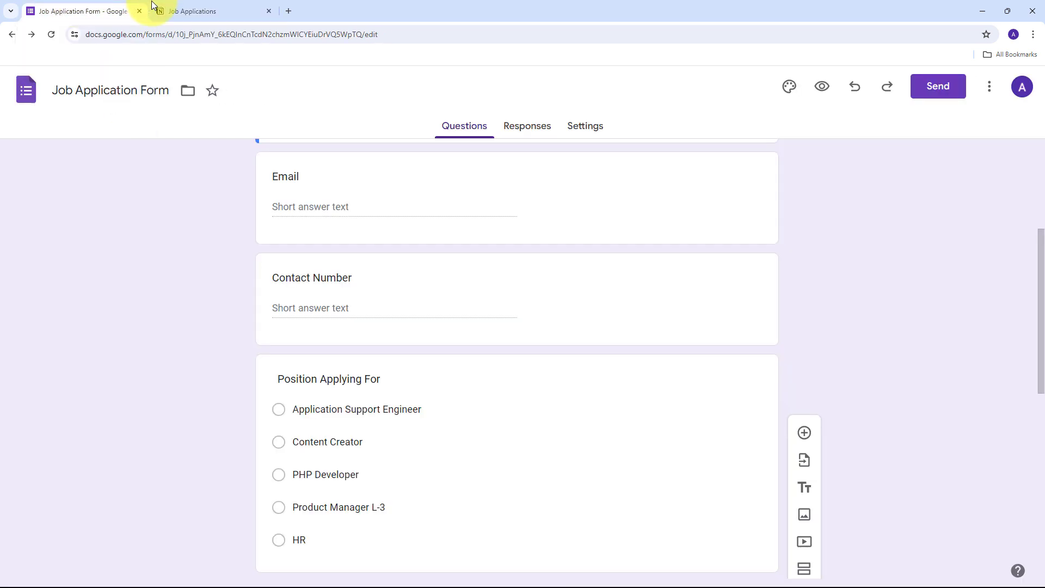
pyautogui.click(165, 7)
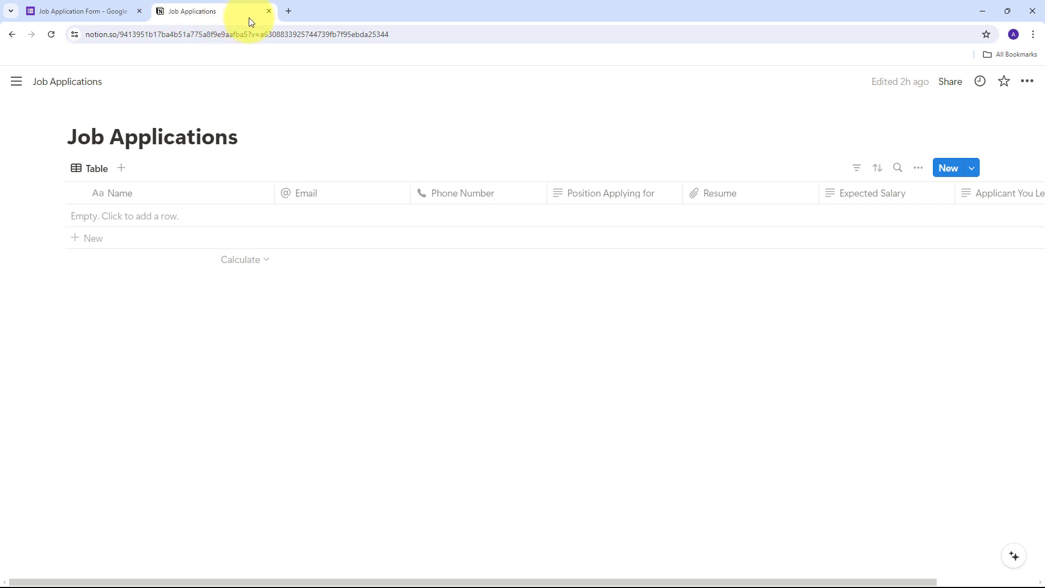
# - Open pabbly.com/connect in a new browser tab
pyautogui.click(289, 11)
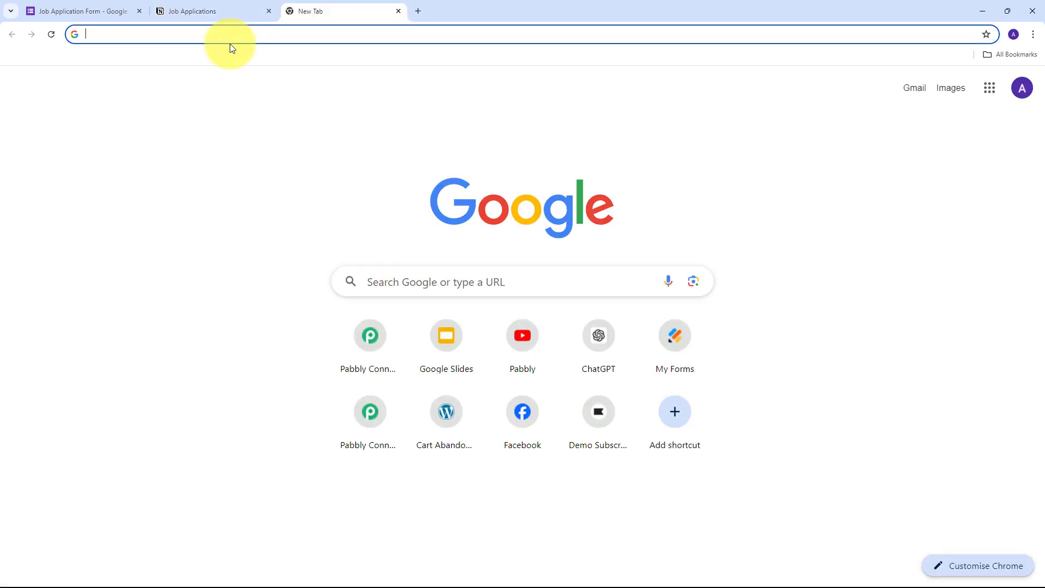
pyautogui.write('pa')
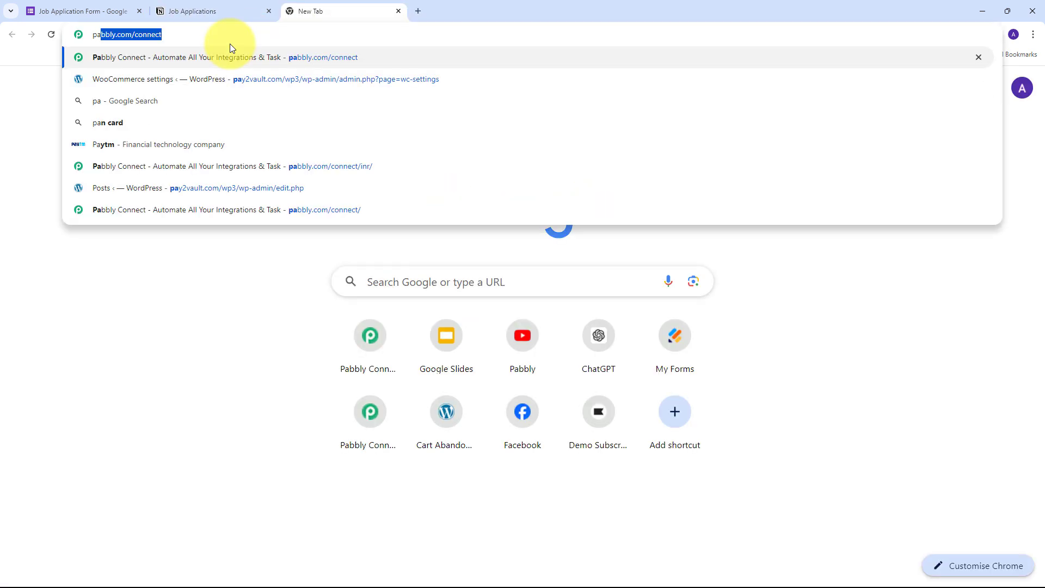
pyautogui.write('bbly.com')
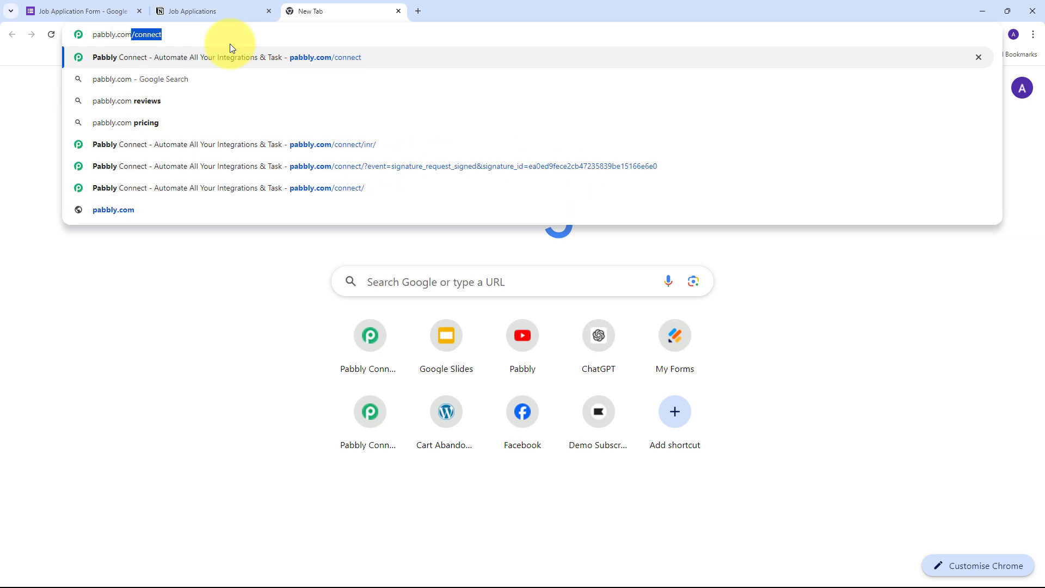
pyautogui.press('Return')
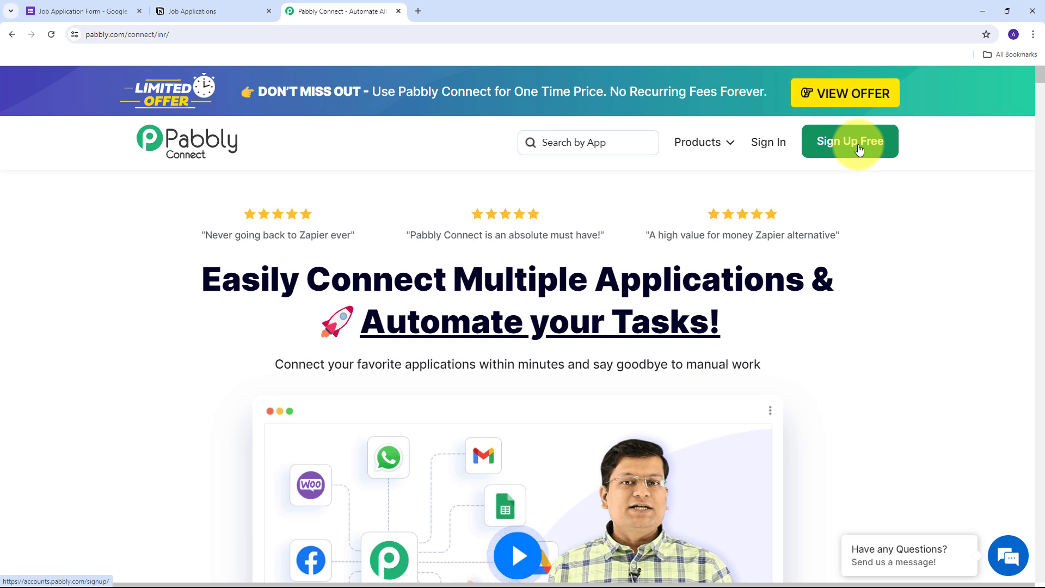
# - Sign in to Pabbly and access the Pabbly Connect application
pyautogui.click(768, 143)
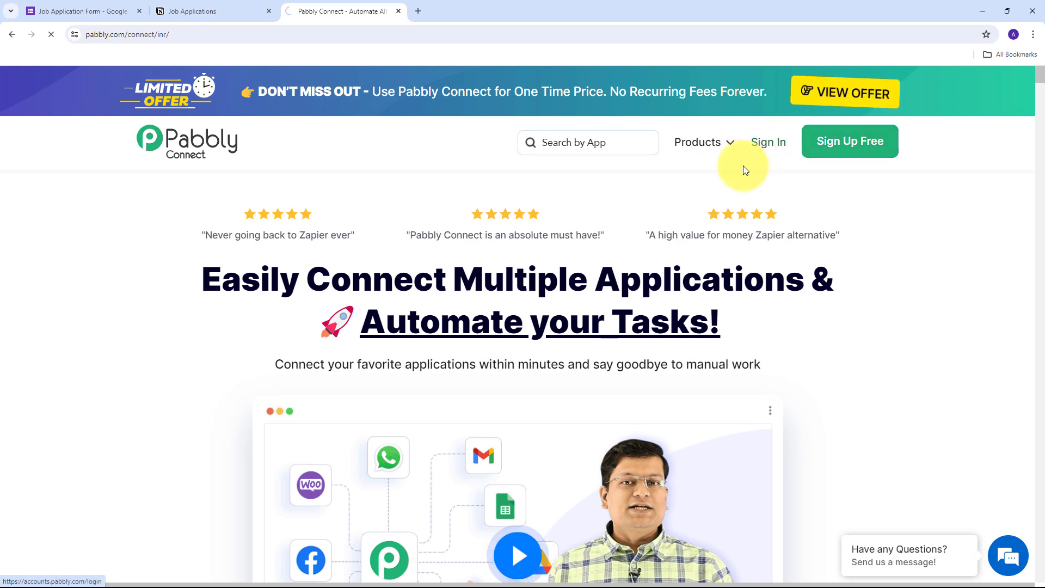
pyautogui.scroll(-2, 162, 203)
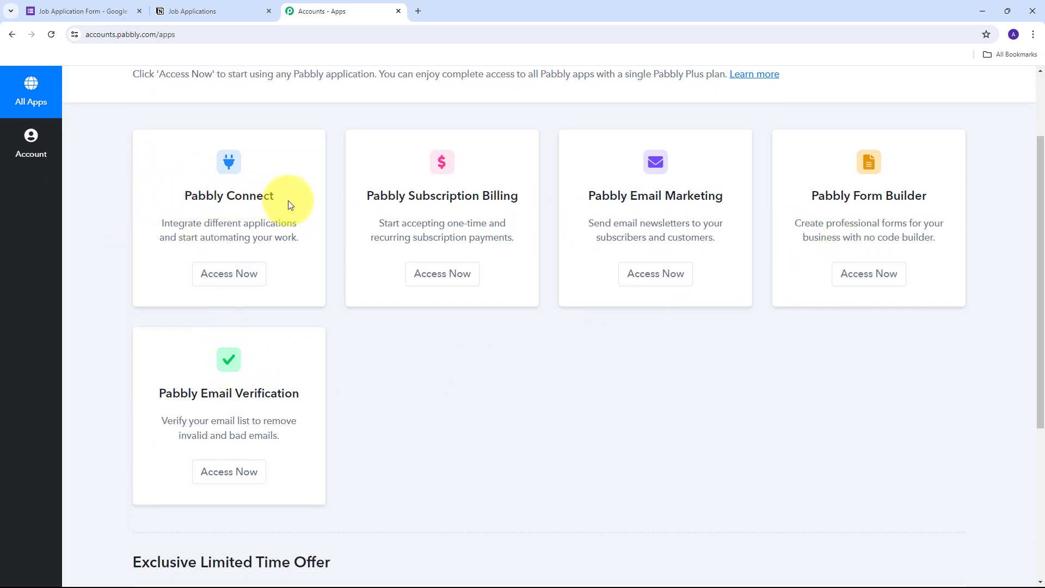
pyautogui.click(231, 280)
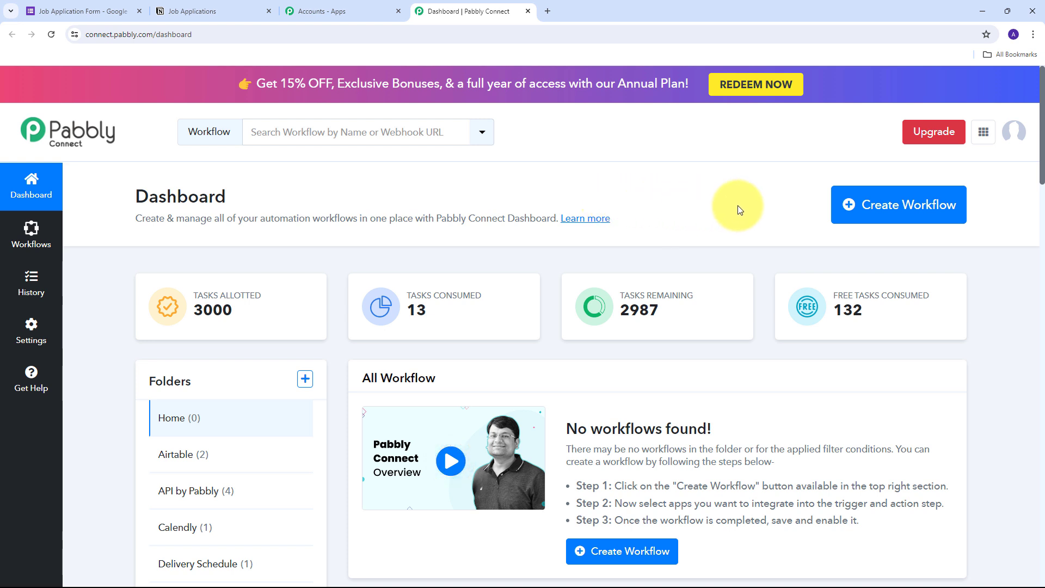
# - Create a workflow named "Create Notion Database Items from Google Forms Responses" in the Google Forms folder
pyautogui.click(863, 212)
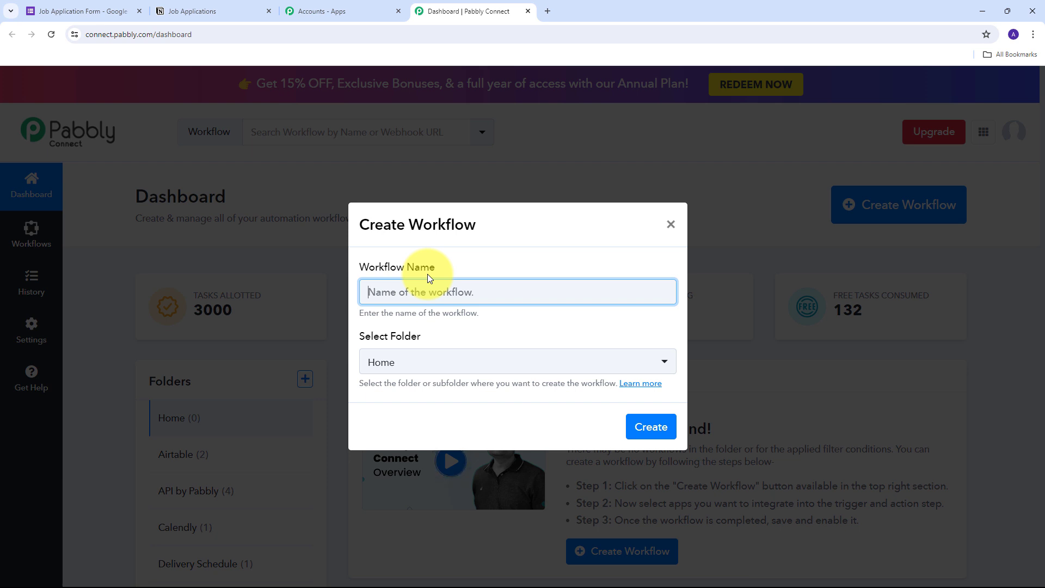
pyautogui.write('Create Notion Database Items from Google Forms Responses')
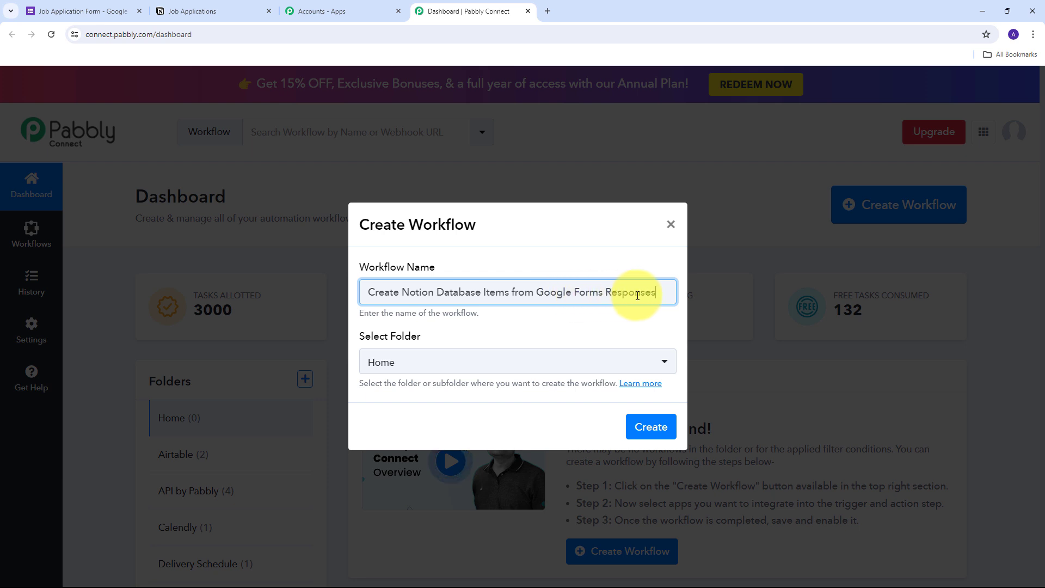
pyautogui.click(658, 362)
pyautogui.scroll(-2, 448, 254)
pyautogui.scroll(-5, 449, 255)
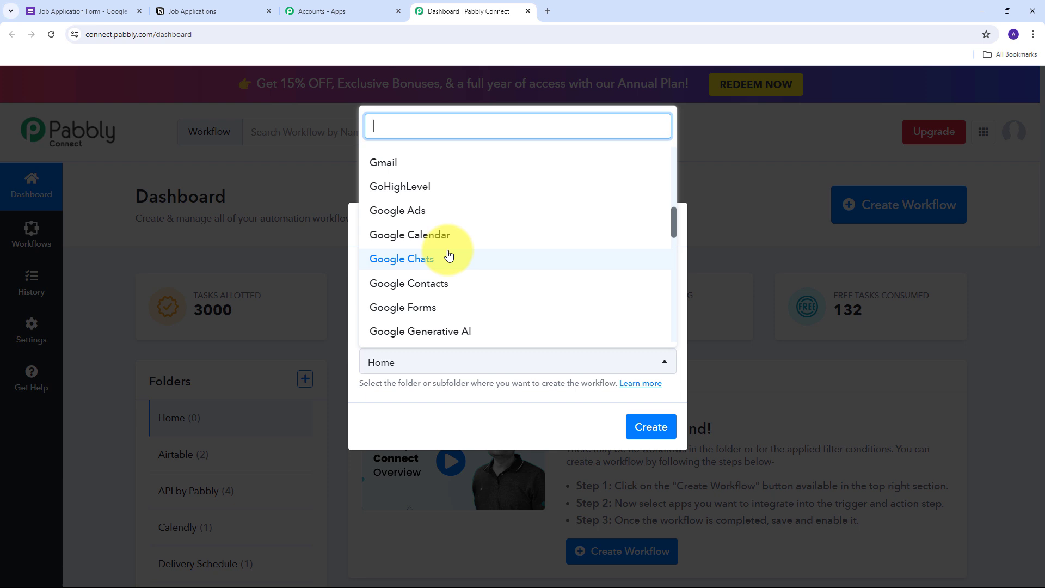
pyautogui.scroll(-2, 448, 254)
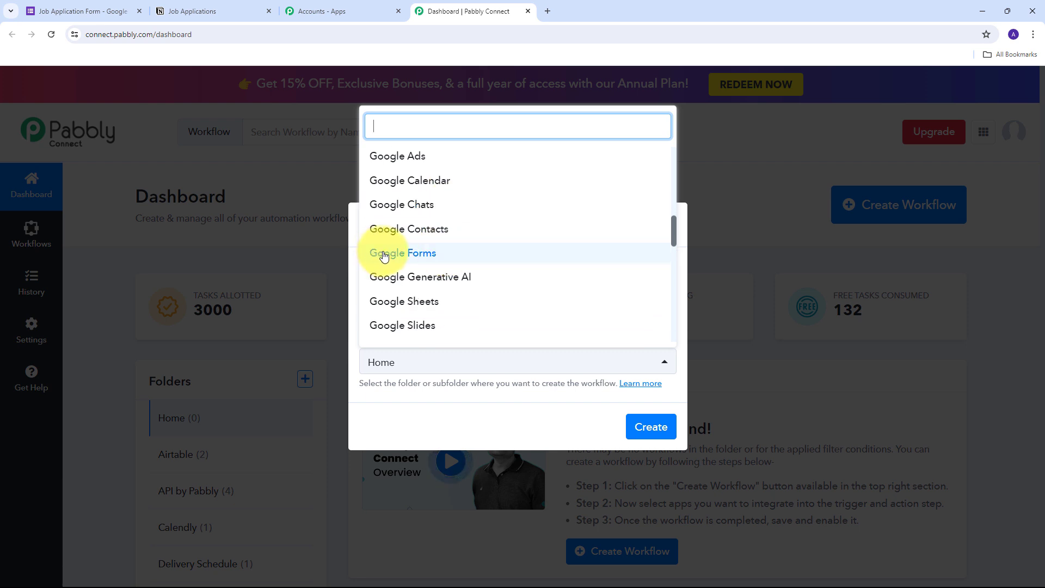
pyautogui.click(417, 254)
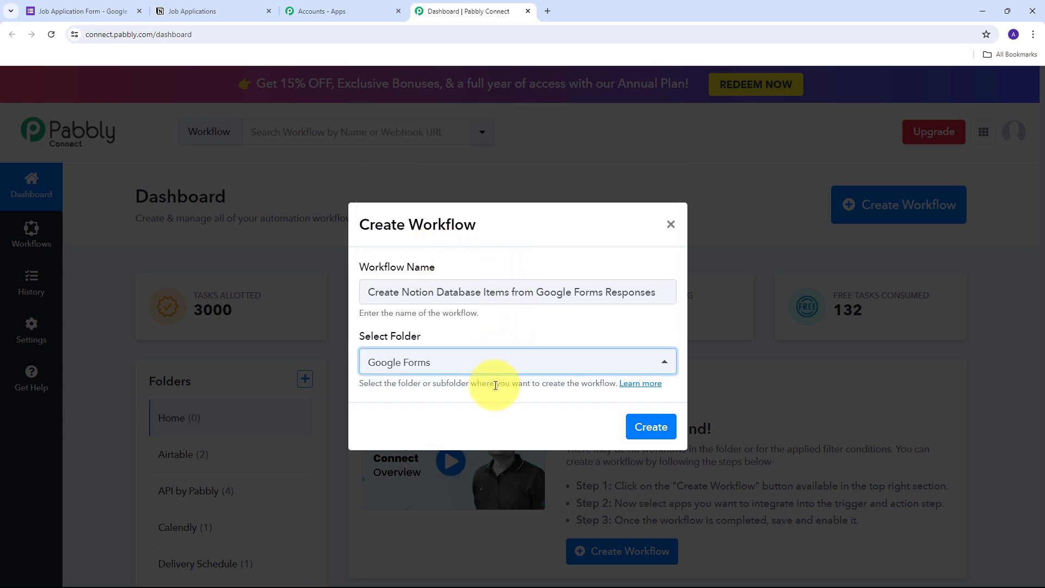
pyautogui.click(649, 427)
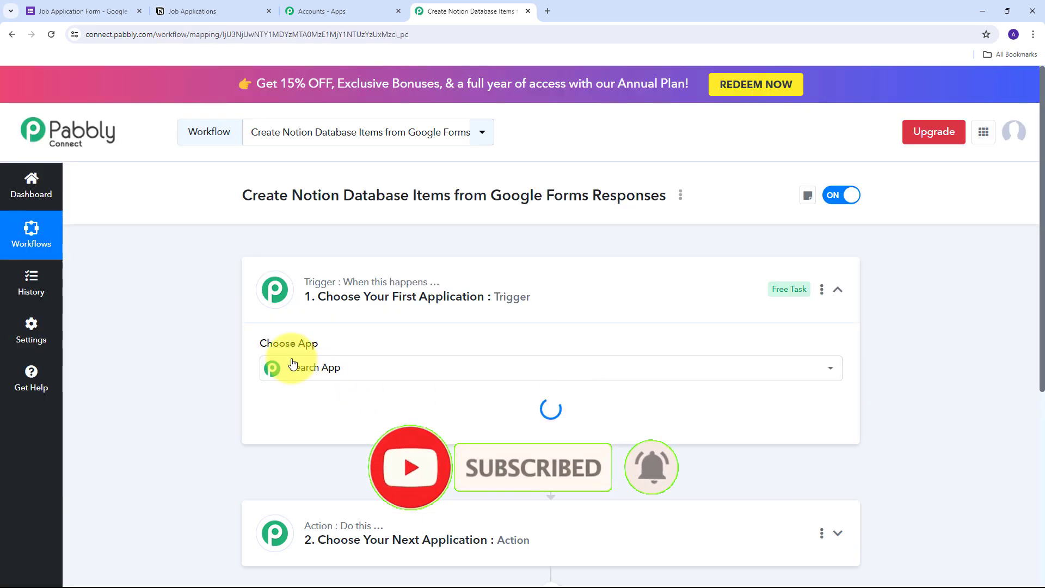
# - Open the trigger's app selection and examine the workflow's trigger and action sections
pyautogui.click(283, 365)
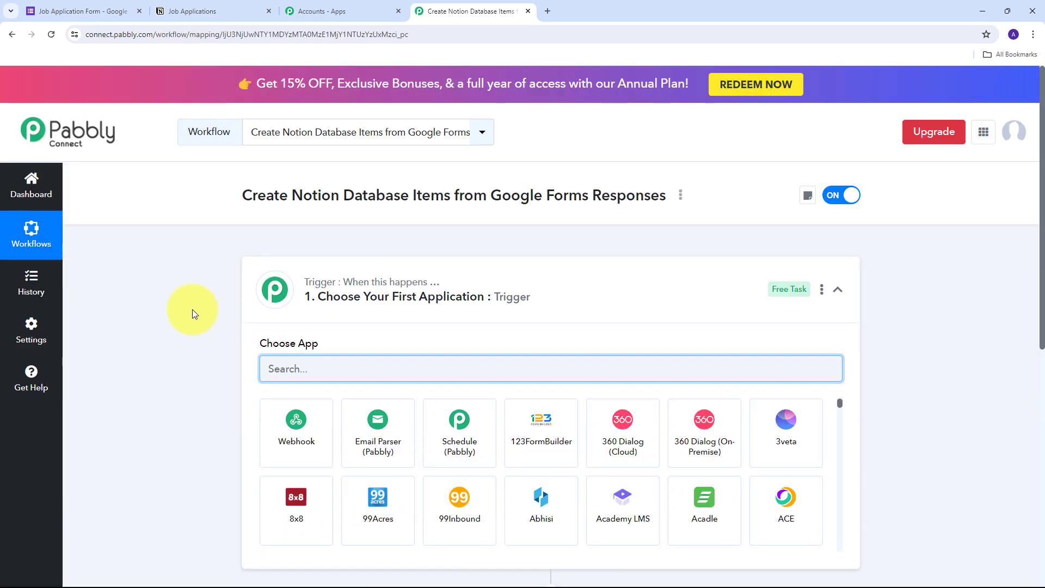
pyautogui.scroll(-1, 192, 309)
pyautogui.scroll(-2, 192, 309)
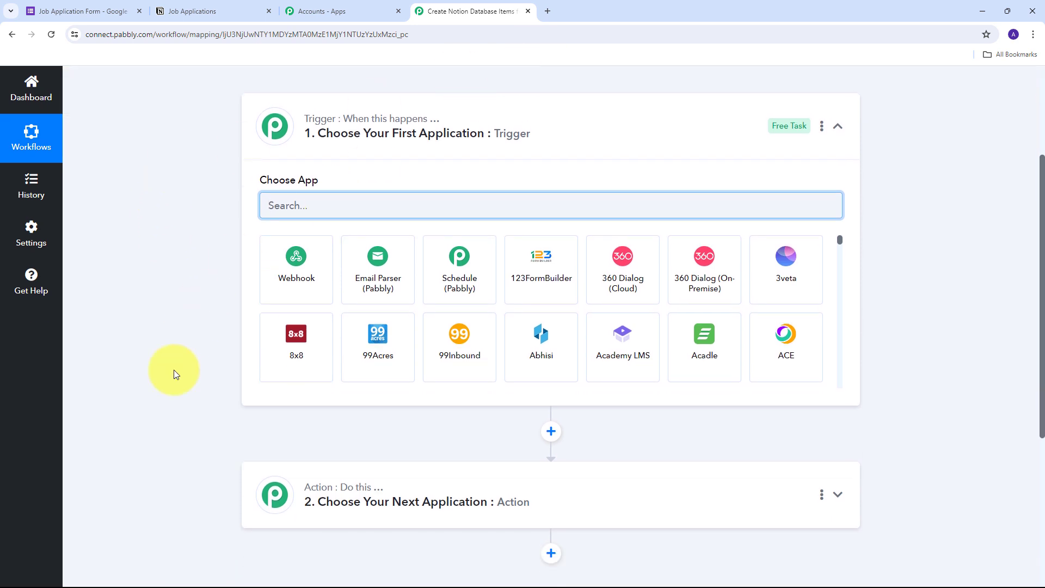
pyautogui.moveTo(406, 125)
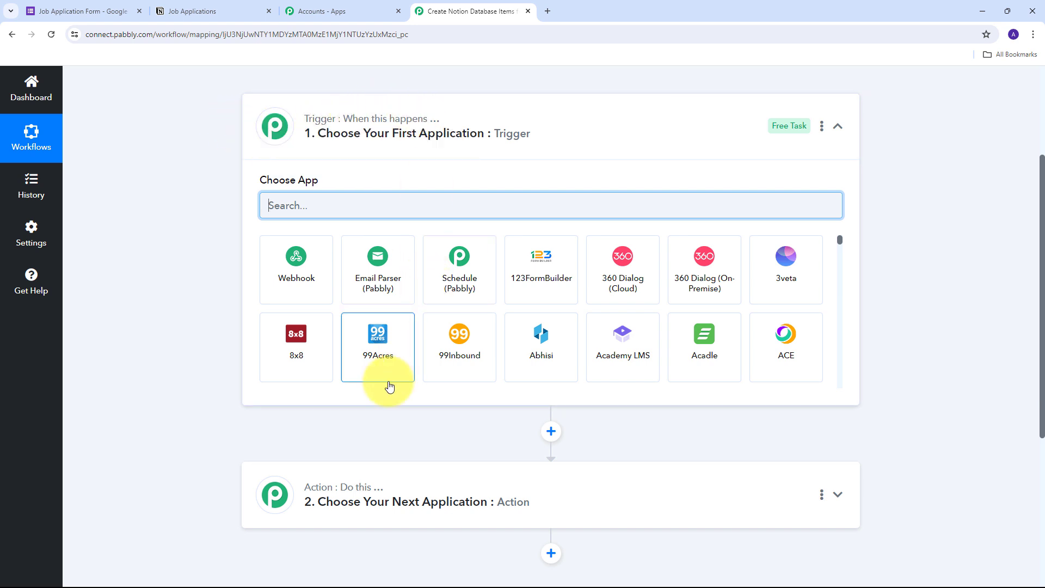
pyautogui.moveTo(304, 117)
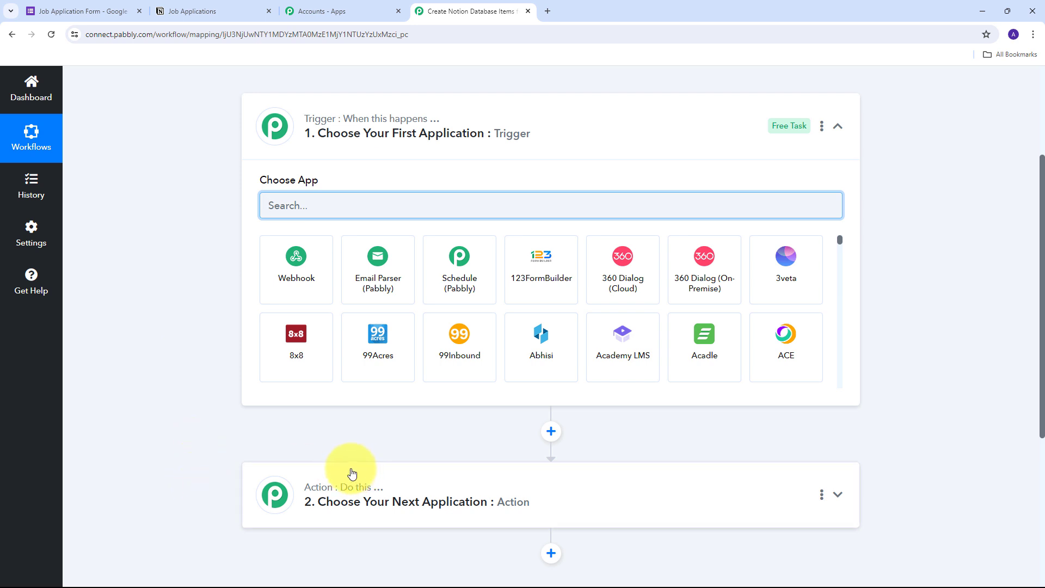
pyautogui.scroll(1, 225, 196)
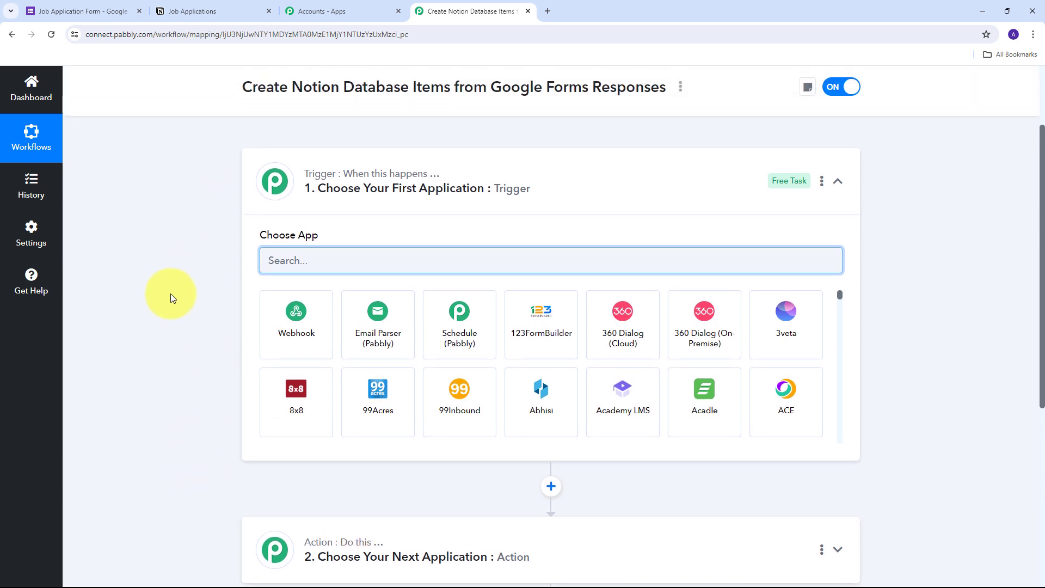
pyautogui.scroll(1, 171, 292)
pyautogui.scroll(-1, 186, 277)
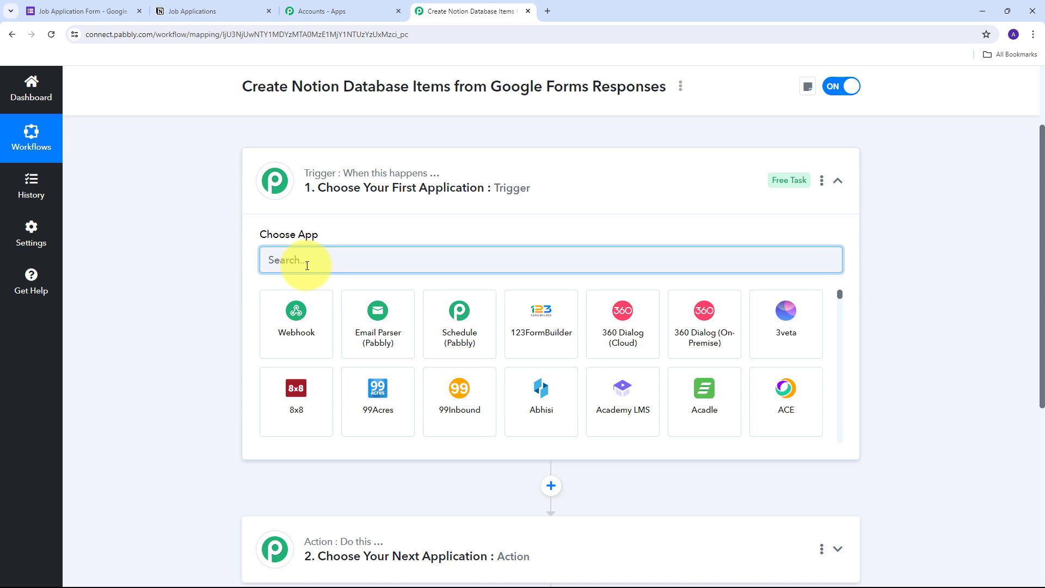
# - Set the trigger application to Google Forms with the New Response Received event
pyautogui.write('Googl')
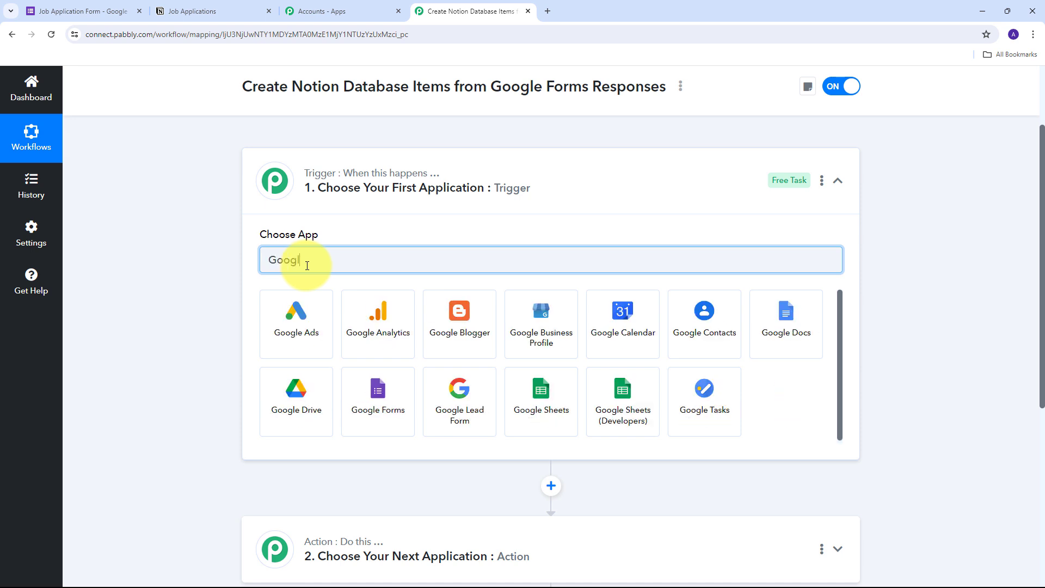
pyautogui.write('e Forms')
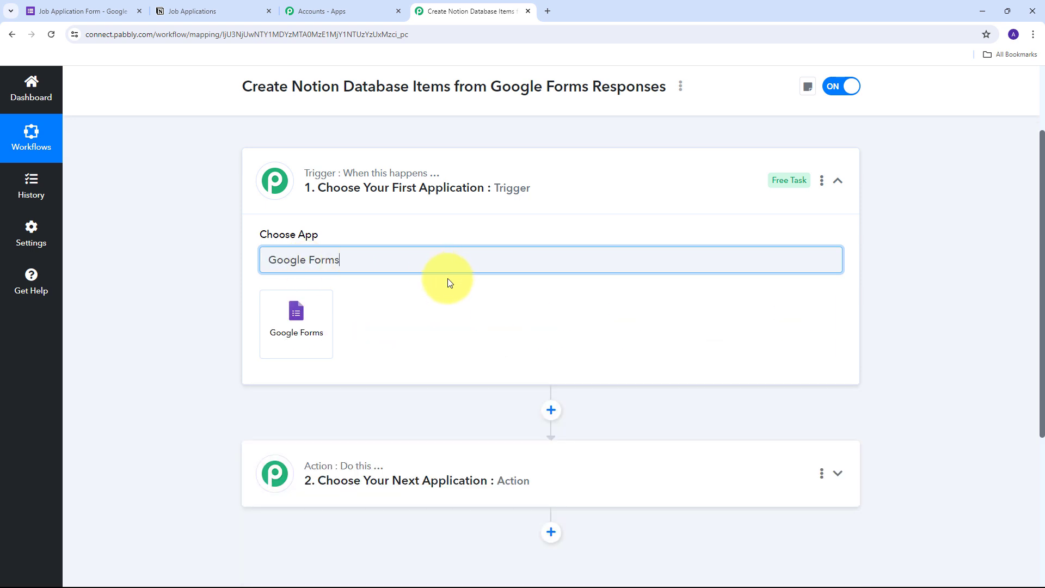
pyautogui.click(310, 325)
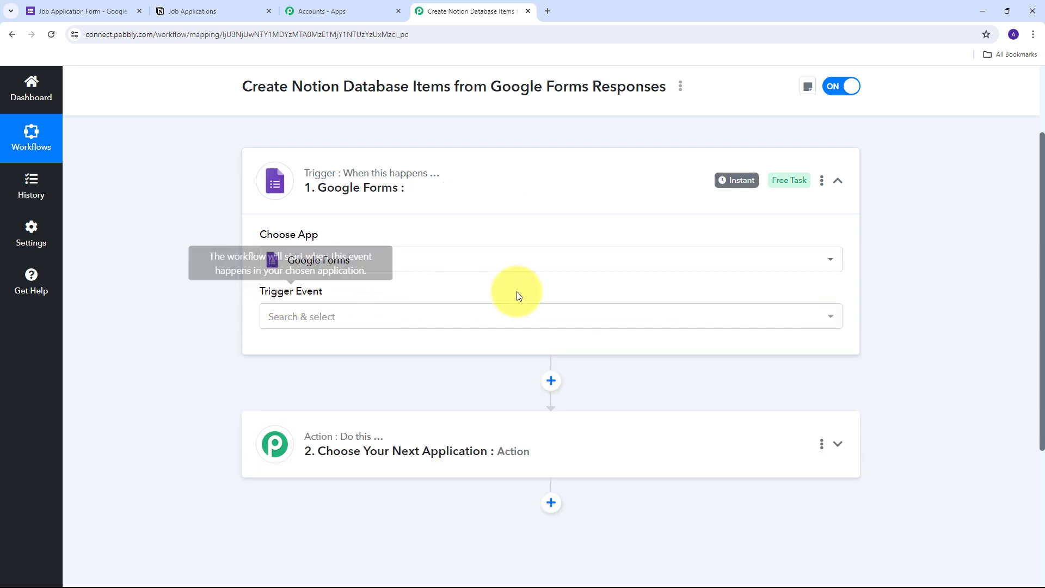
pyautogui.click(635, 315)
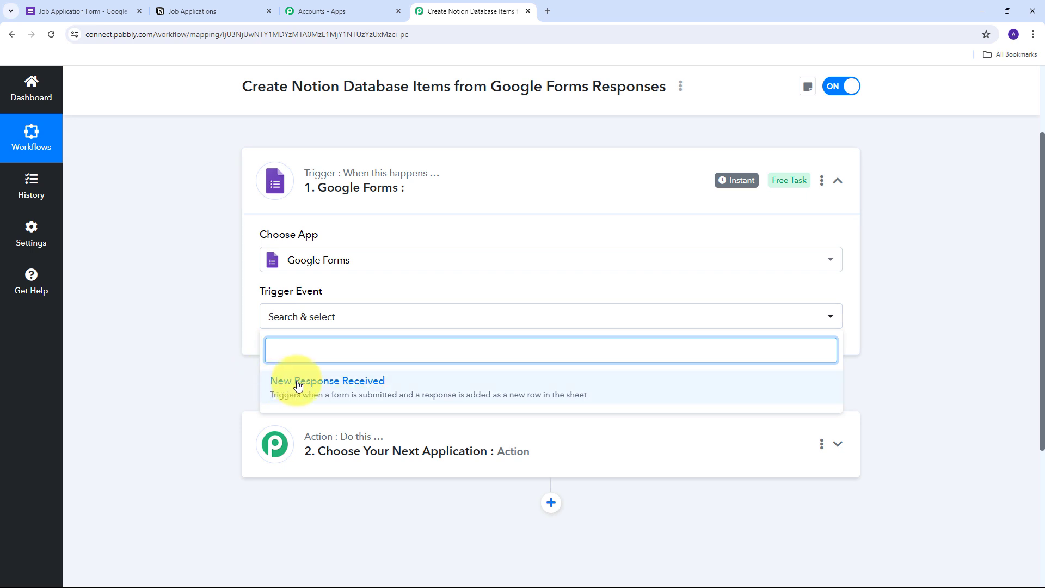
pyautogui.click(337, 391)
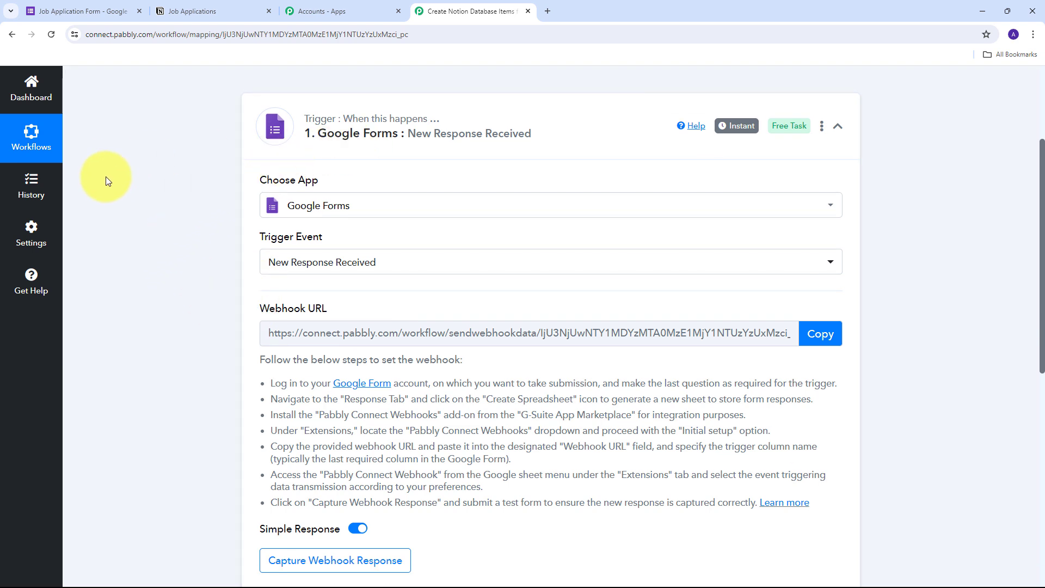
# - Review the webhook setup instructions of the Google Forms trigger and copy its webhook URL
pyautogui.moveTo(252, 308); pyautogui.dragTo(348, 317)
pyautogui.moveTo(302, 311)
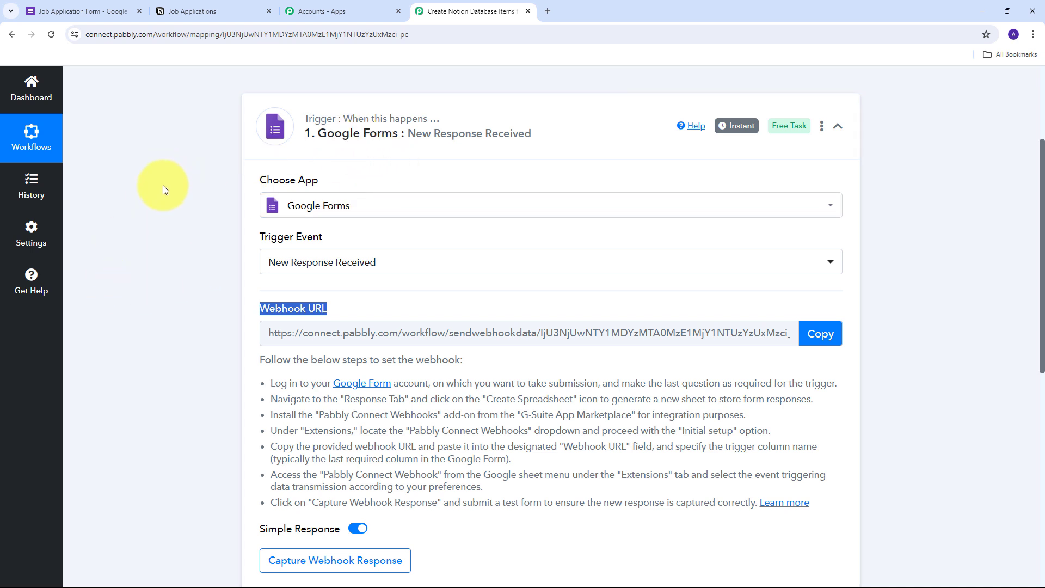
pyautogui.scroll(-1, 162, 187)
pyautogui.moveTo(479, 353); pyautogui.dragTo(371, 478)
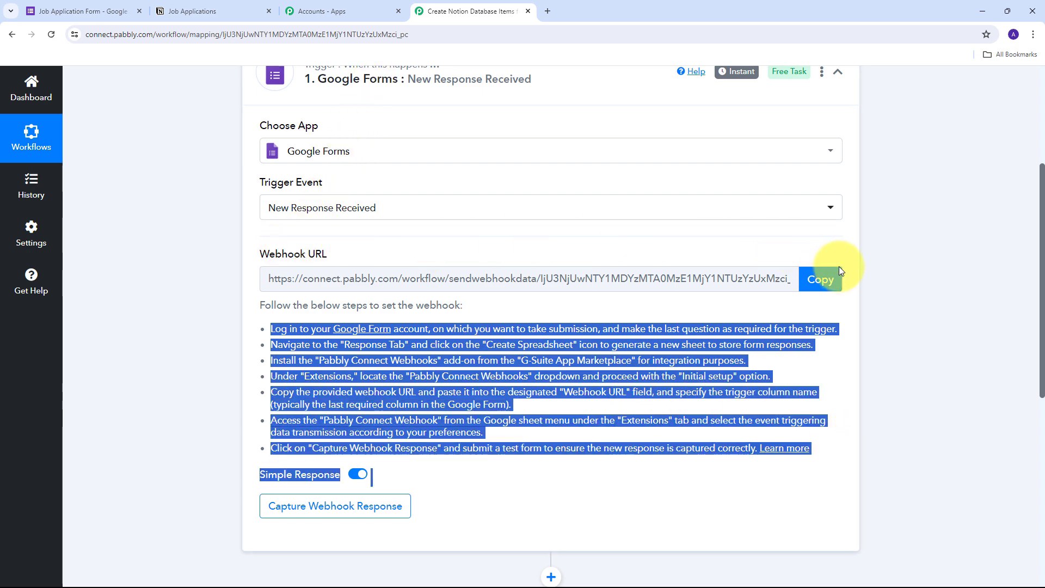
pyautogui.click(820, 279)
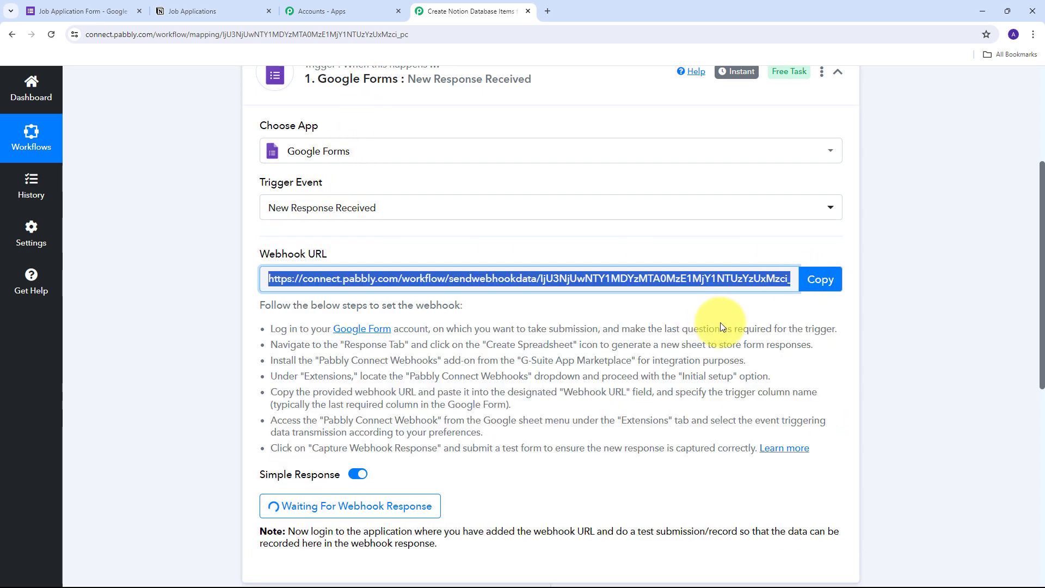
# - Switch to Google Forms and look through the questions of the Job Application Form
pyautogui.click(80, 7)
pyautogui.scroll(5, 217, 244)
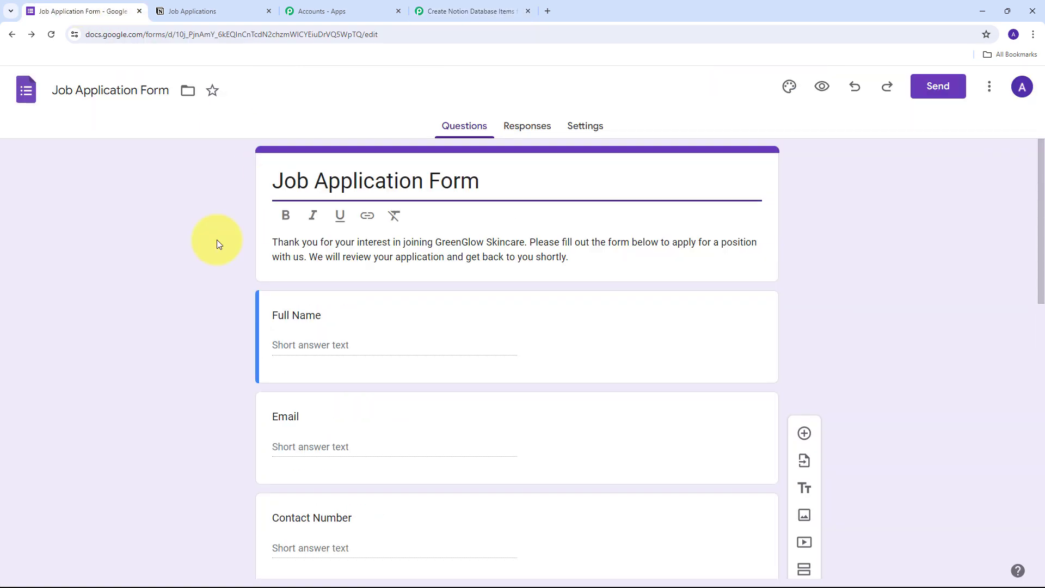
pyautogui.scroll(-8, 217, 244)
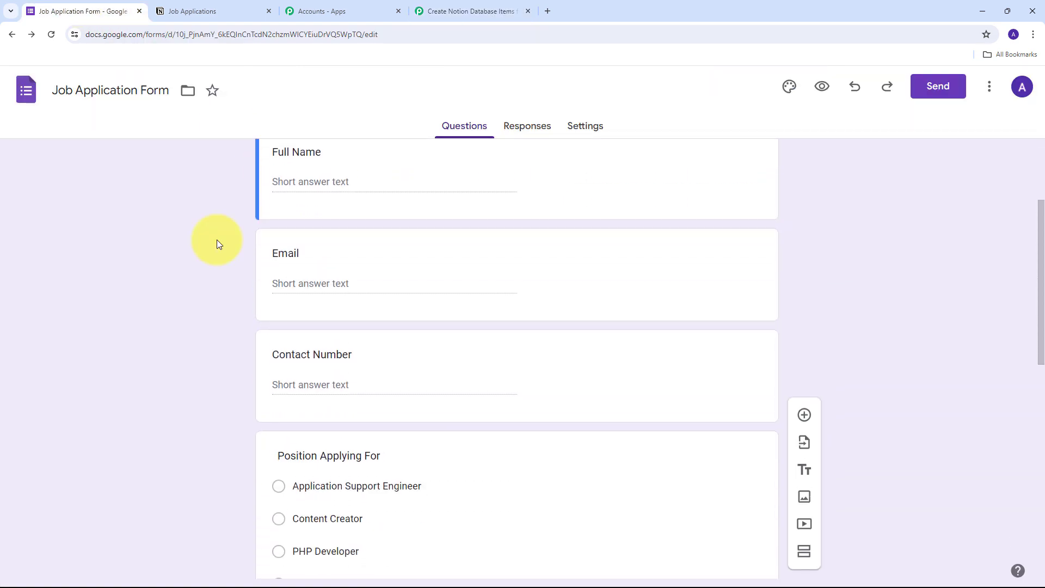
pyautogui.scroll(4, 216, 244)
pyautogui.scroll(4, 216, 243)
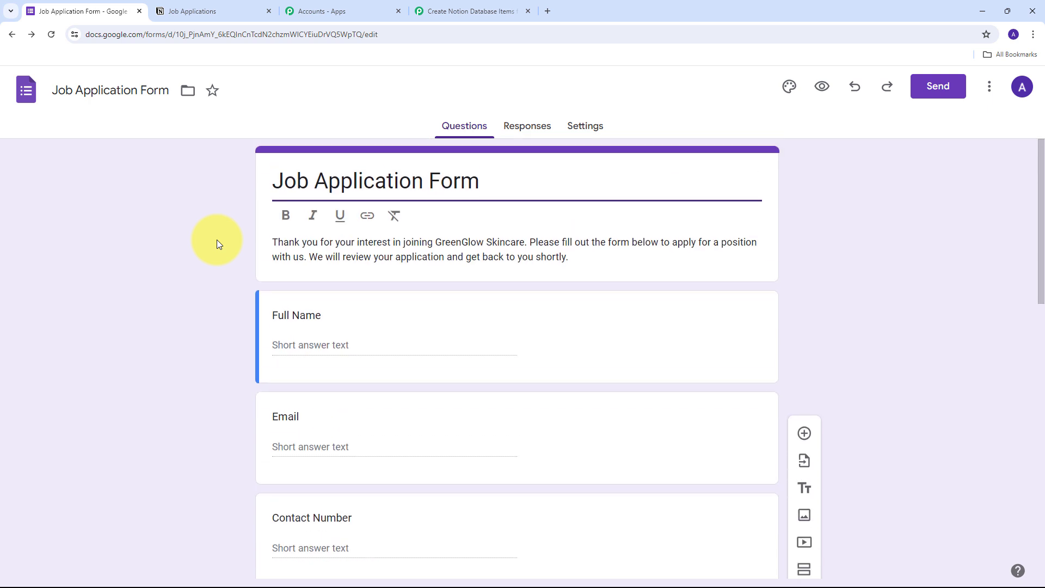
# - Open the form's linked responses spreadsheet and bring up the Google Workspace Marketplace for getting add-ons
pyautogui.click(523, 131)
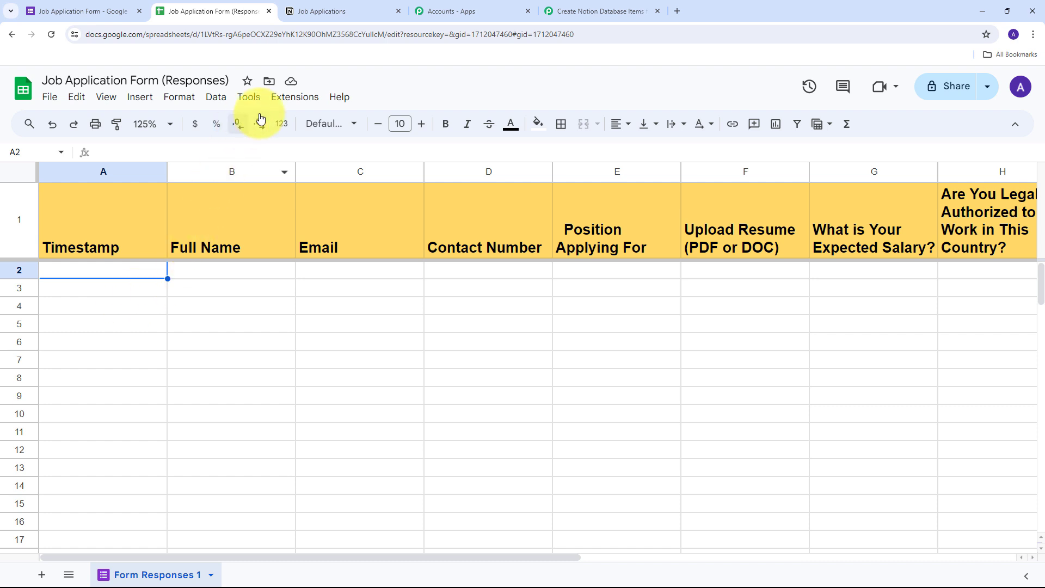
pyautogui.click(295, 97)
pyautogui.moveTo(320, 120)
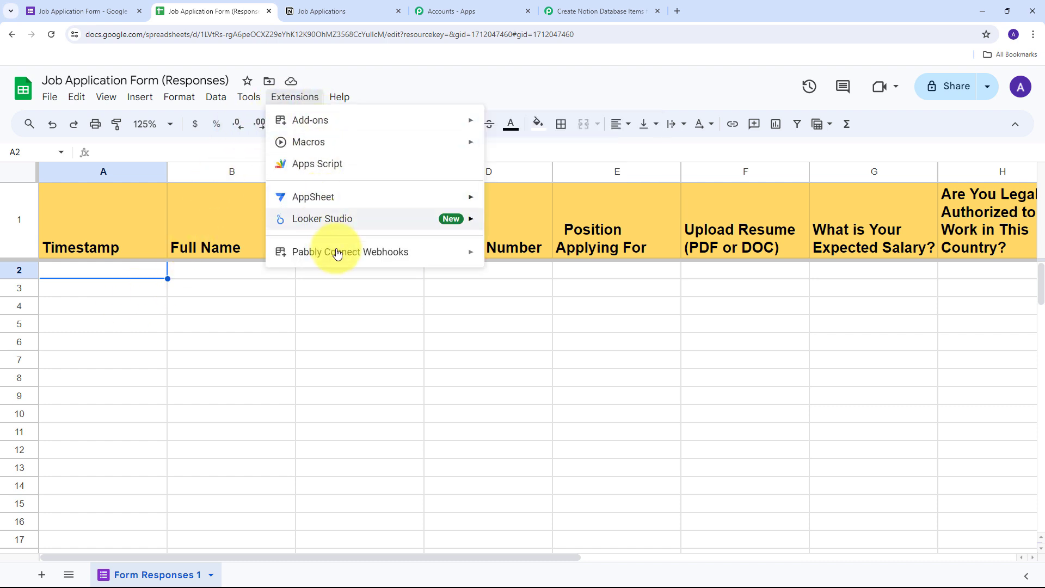
pyautogui.moveTo(307, 261)
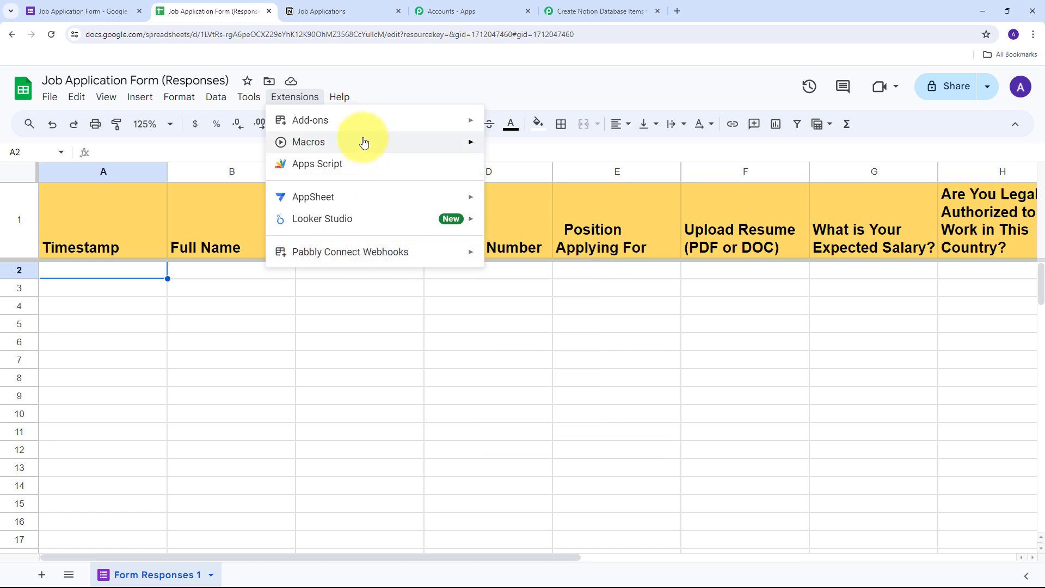
pyautogui.moveTo(355, 134)
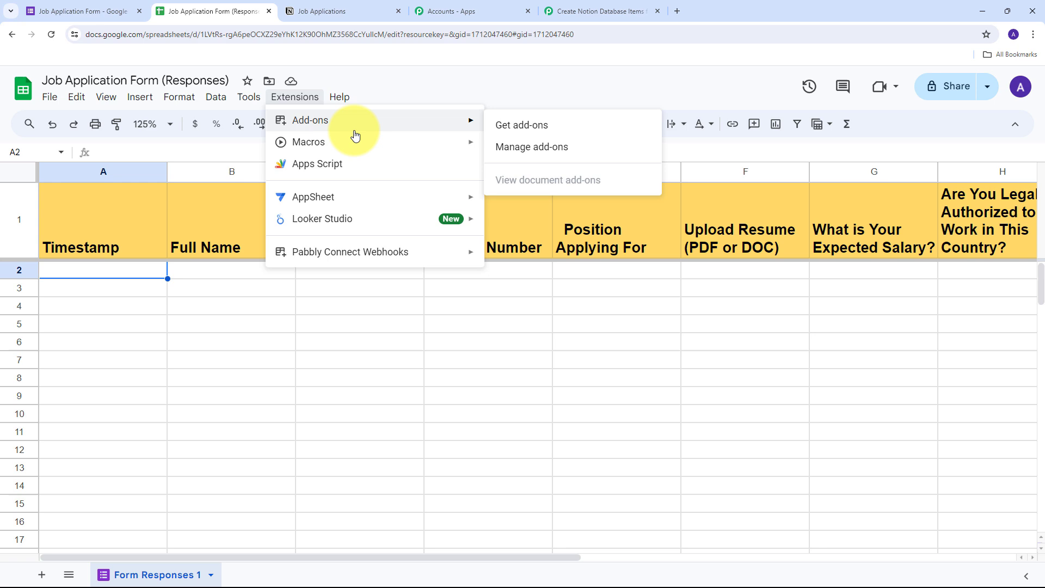
pyautogui.click(532, 134)
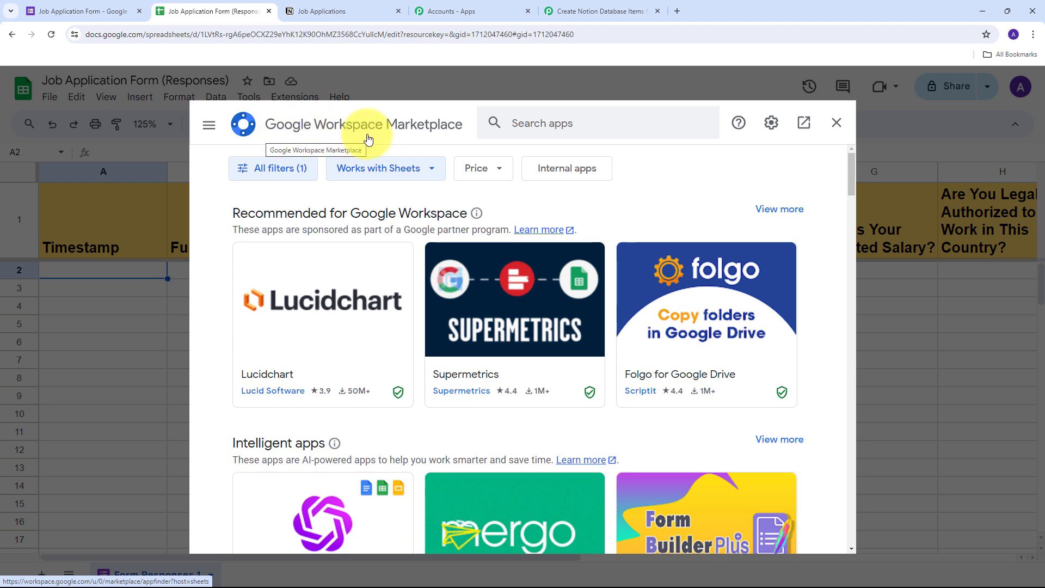
# - Search the marketplace for the Pabbly Connect Webhooks add-on, close the marketplace and reload the responses spreadsheet
pyautogui.click(546, 124)
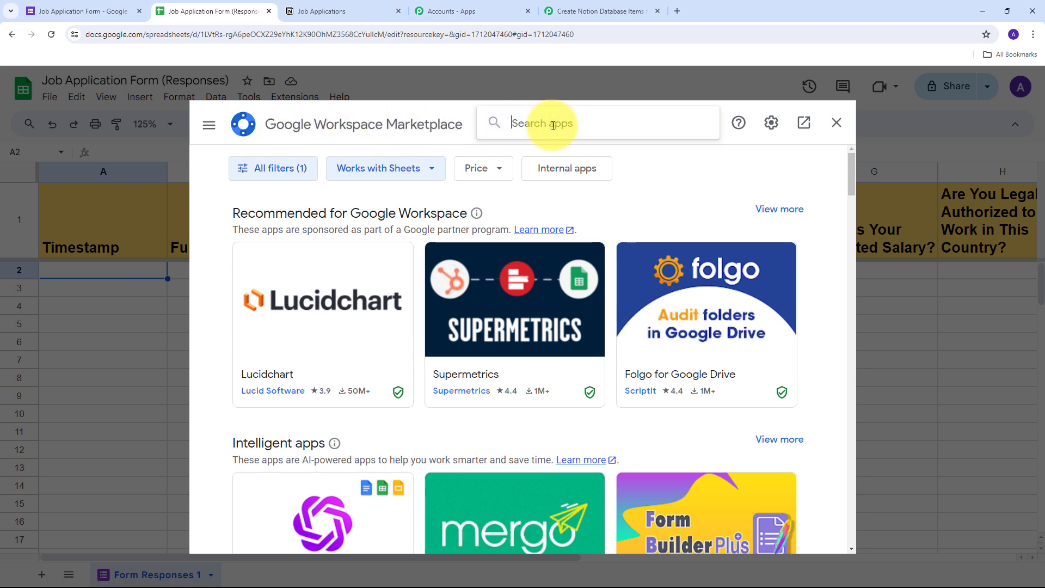
pyautogui.write('Pabbly')
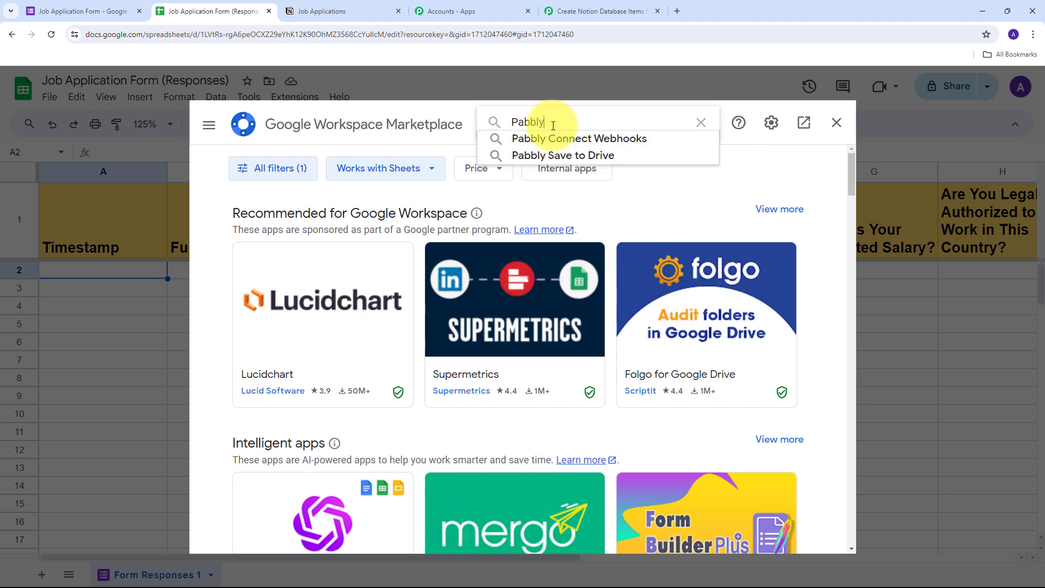
pyautogui.click(553, 138)
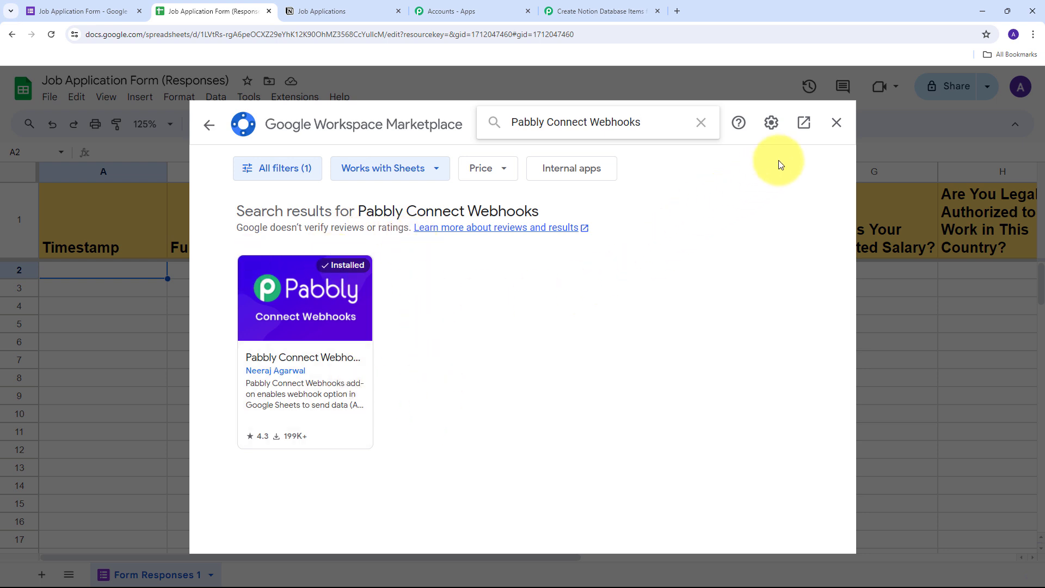
pyautogui.click(835, 122)
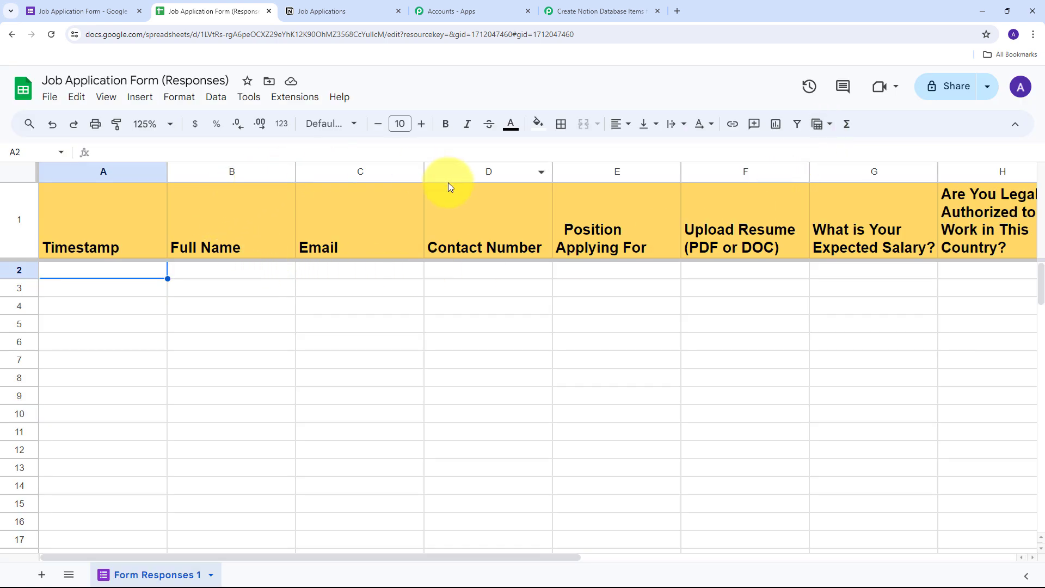
pyautogui.click(52, 35)
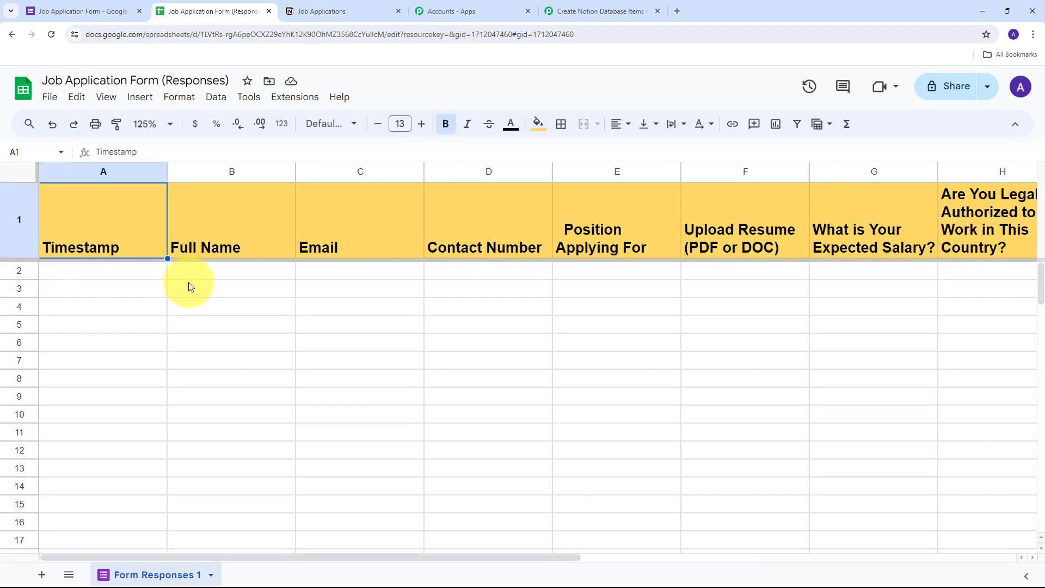
# - Submit the Pabbly Connect Webhooks initial setup for the Form Responses 1 sheet with the copied webhook URL and trigger column H
pyautogui.click(294, 99)
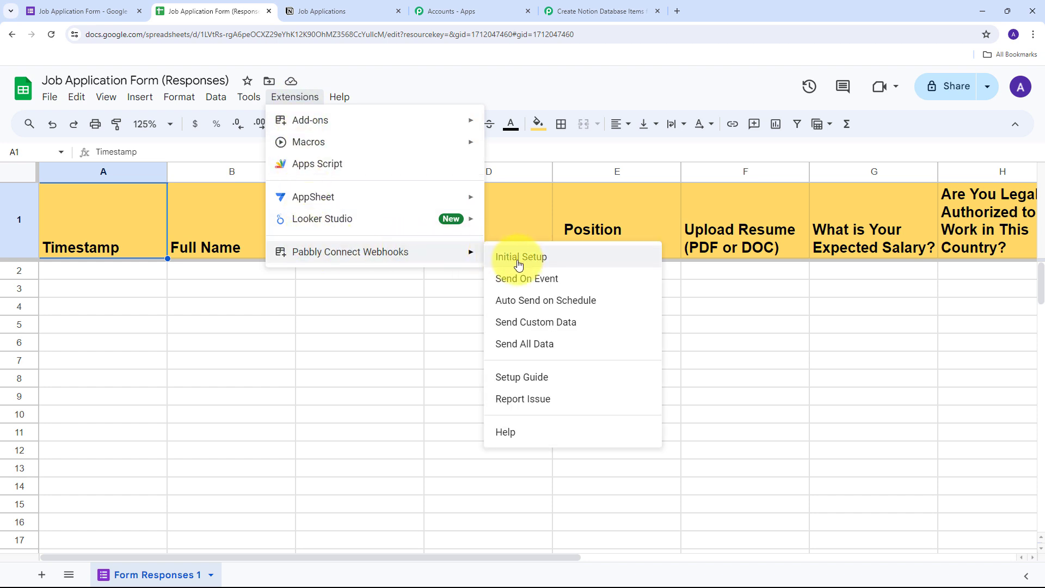
pyautogui.click(555, 265)
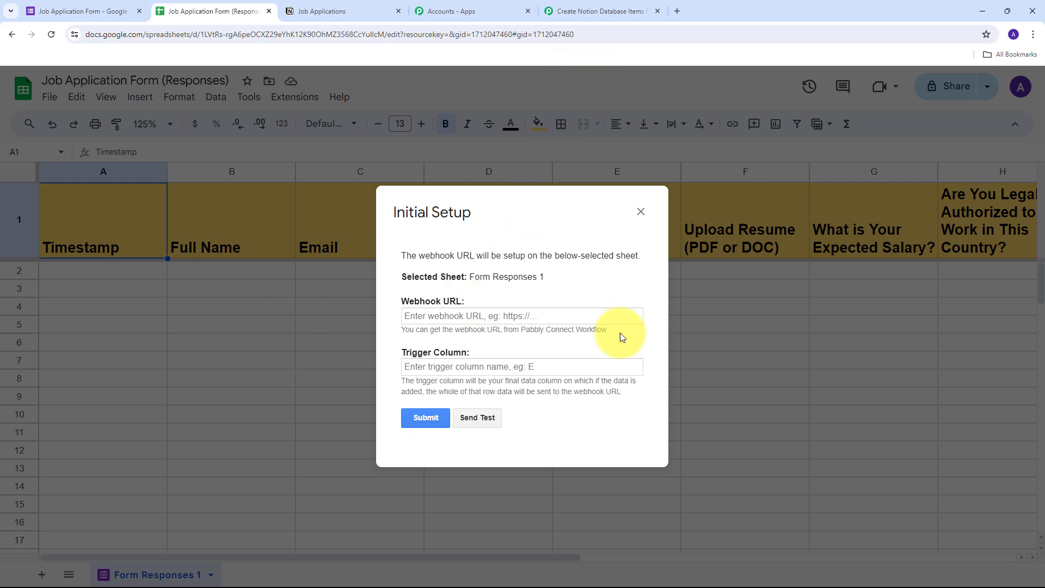
pyautogui.click(421, 316)
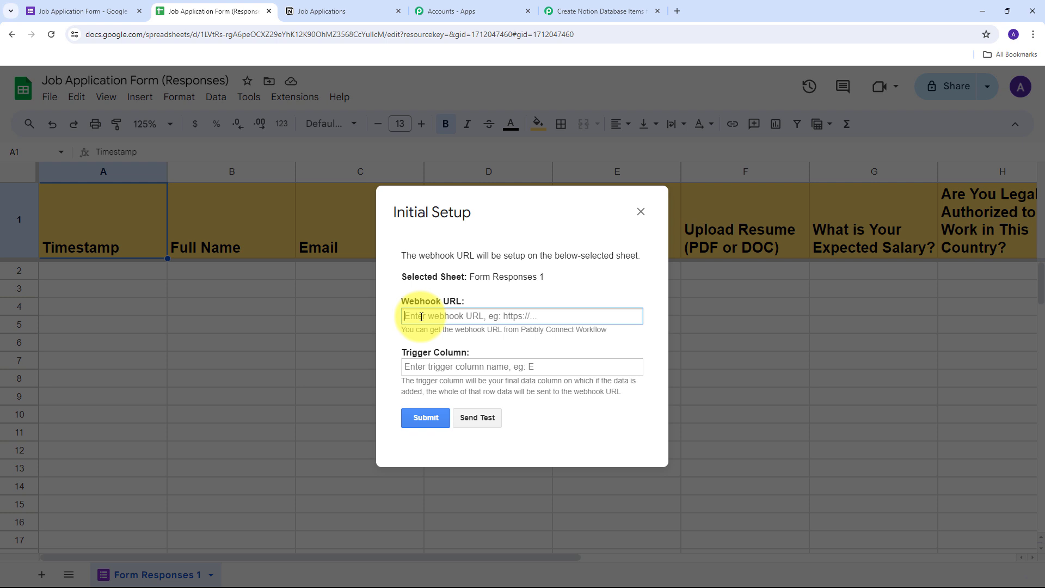
pyautogui.hotkey('ctrl', 'v')
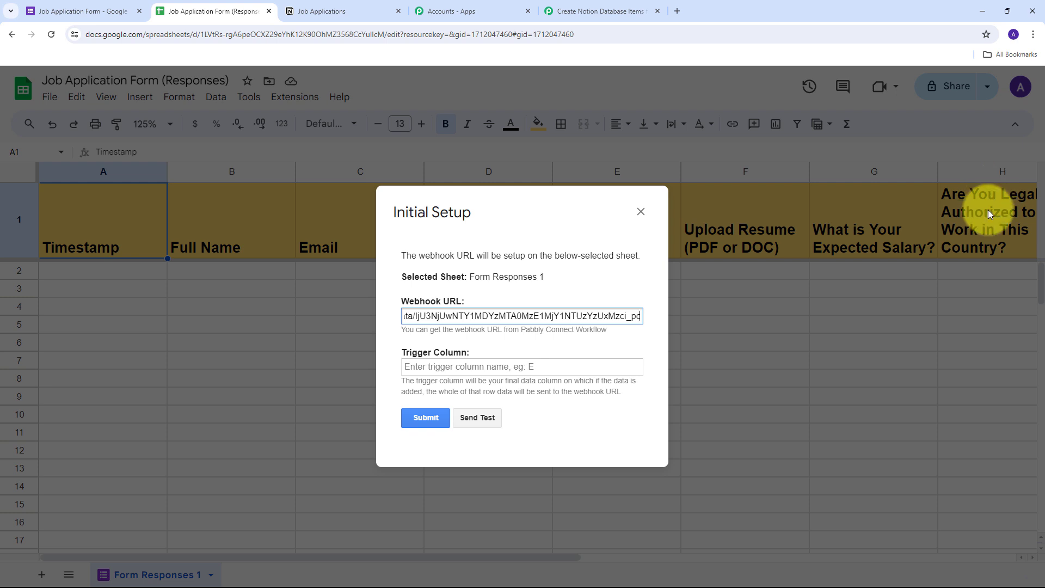
pyautogui.click(433, 366)
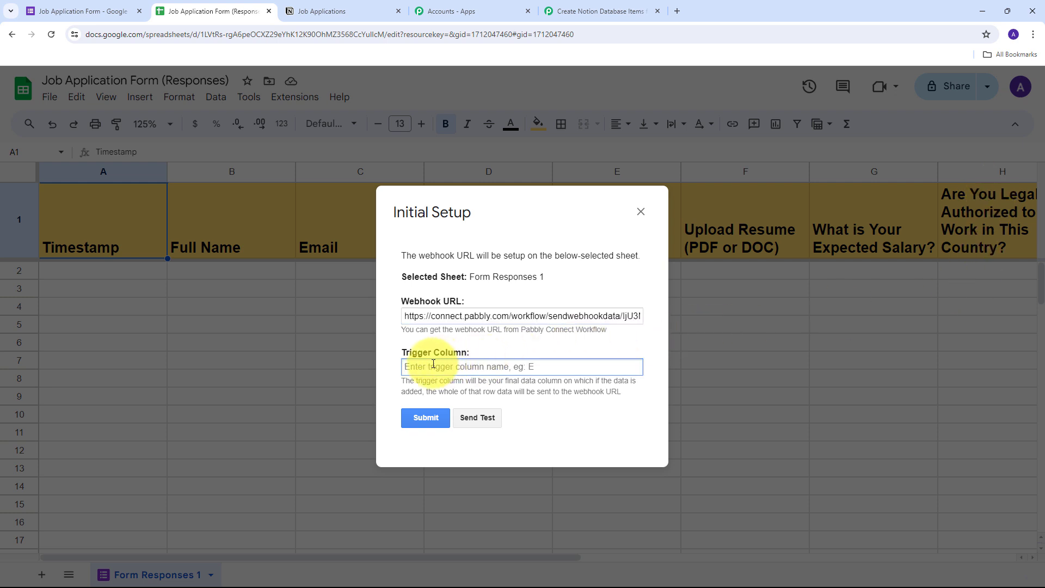
pyautogui.write('H')
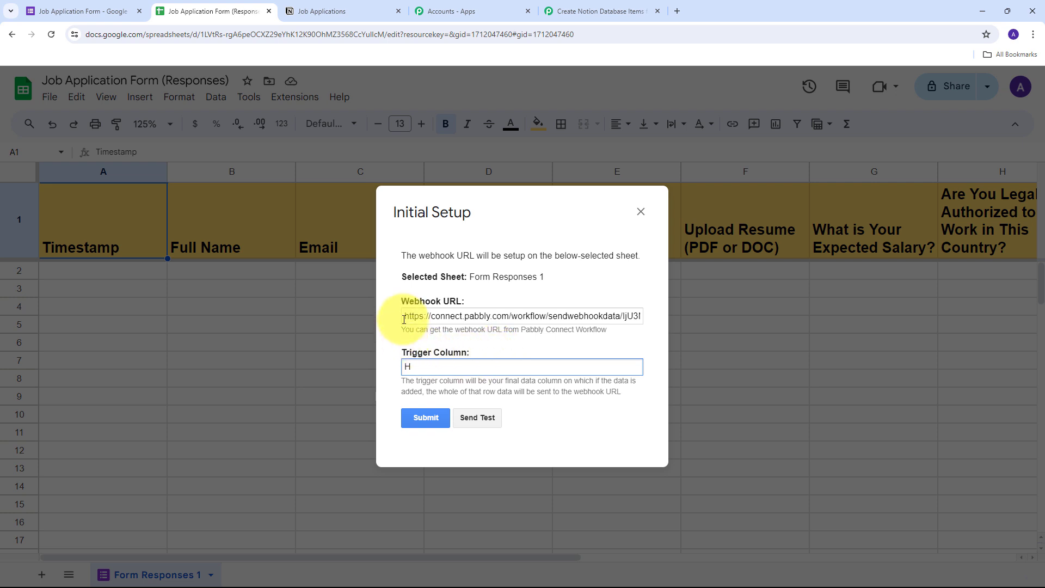
pyautogui.click(425, 419)
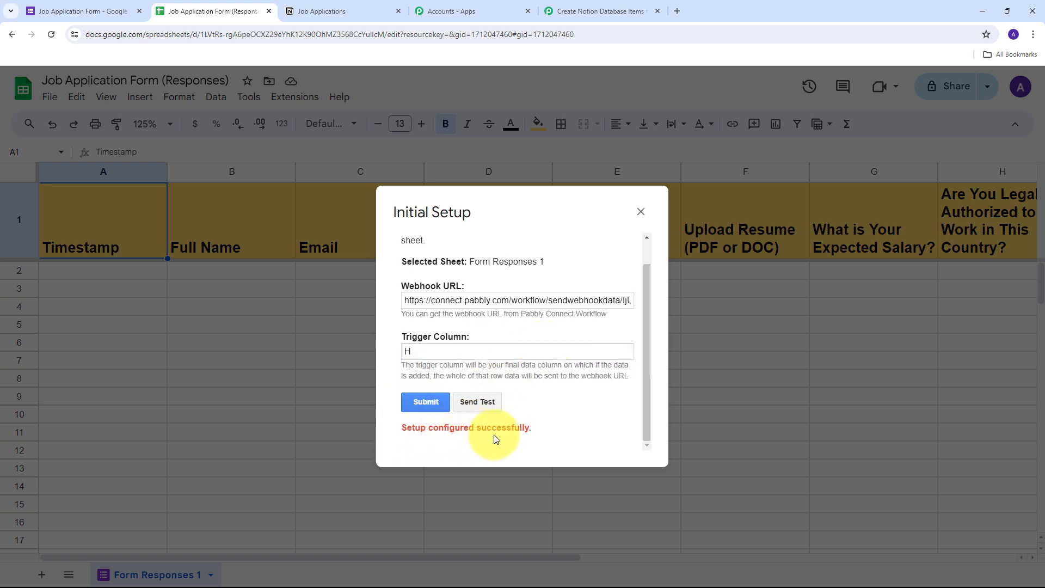
pyautogui.click(640, 211)
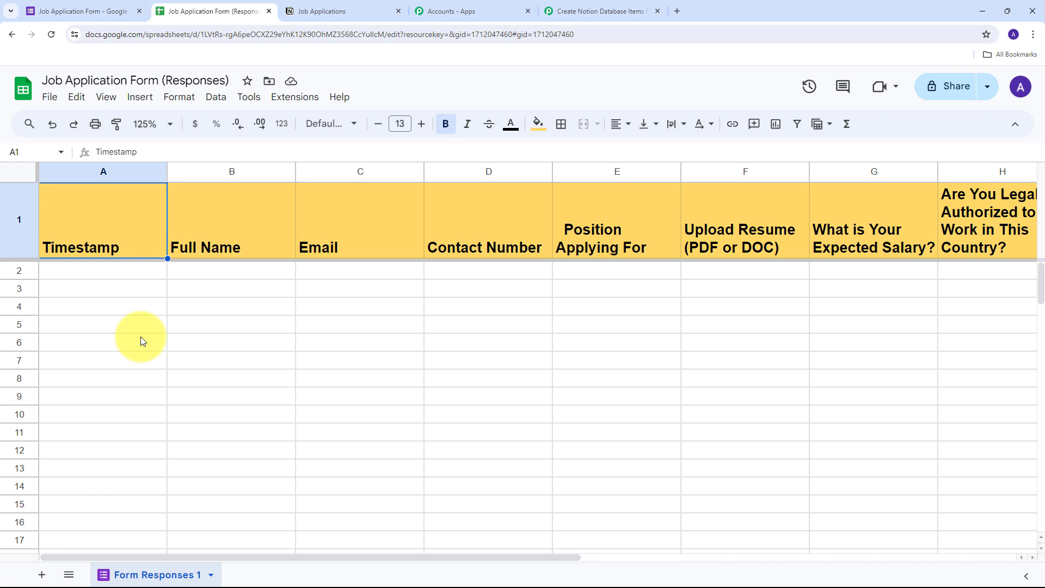
# - Turn on Send On Event for the responses sheet in the Pabbly Connect Webhooks add-on
pyautogui.click(67, 278)
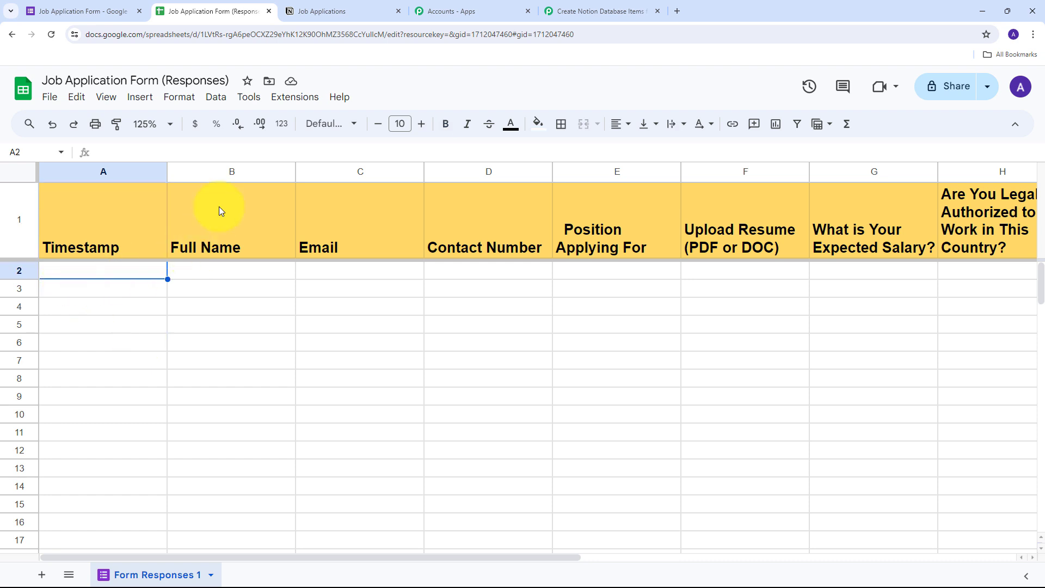
pyautogui.click(294, 97)
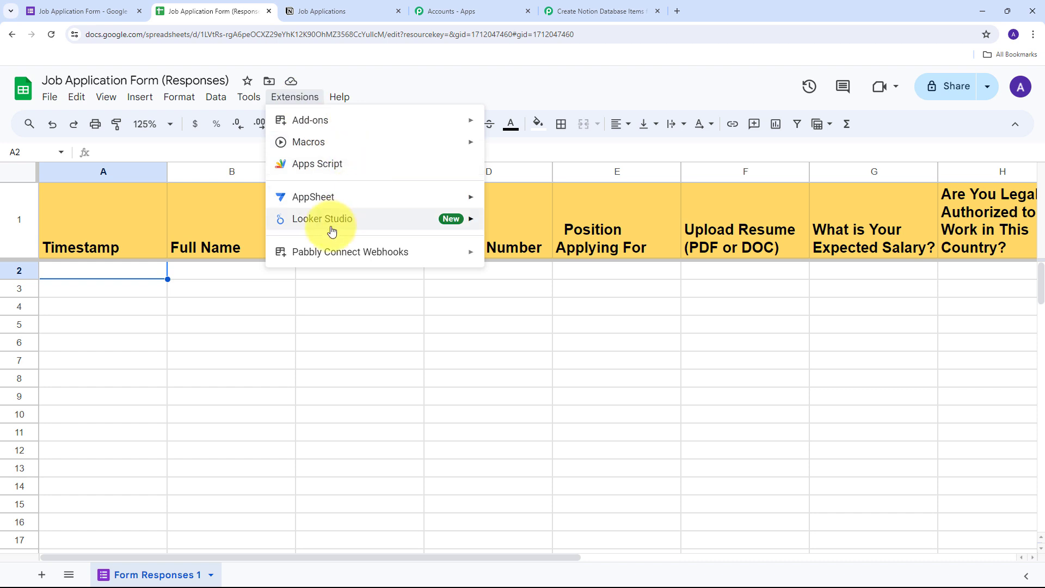
pyautogui.moveTo(293, 254)
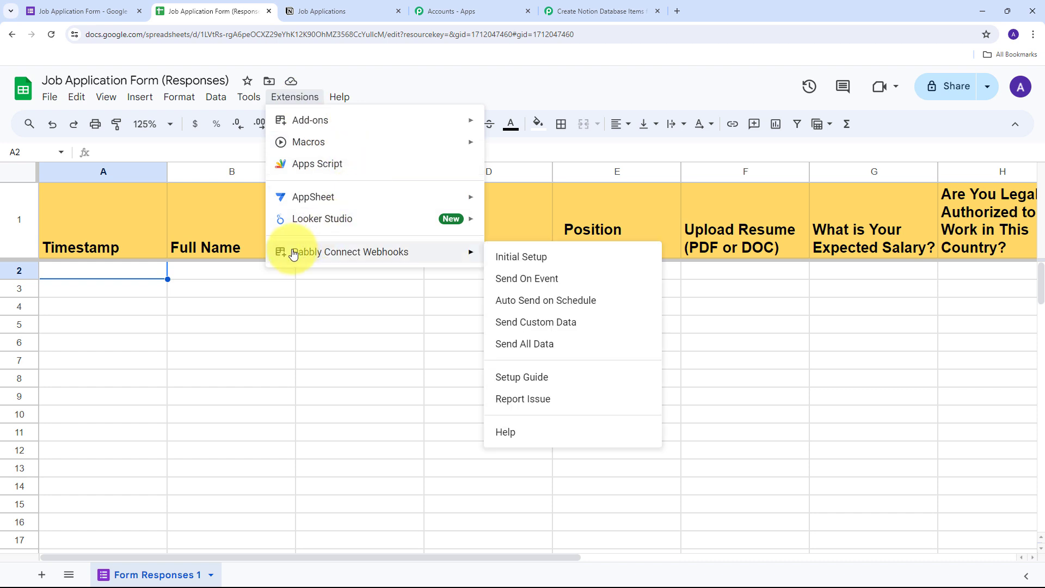
pyautogui.click(546, 284)
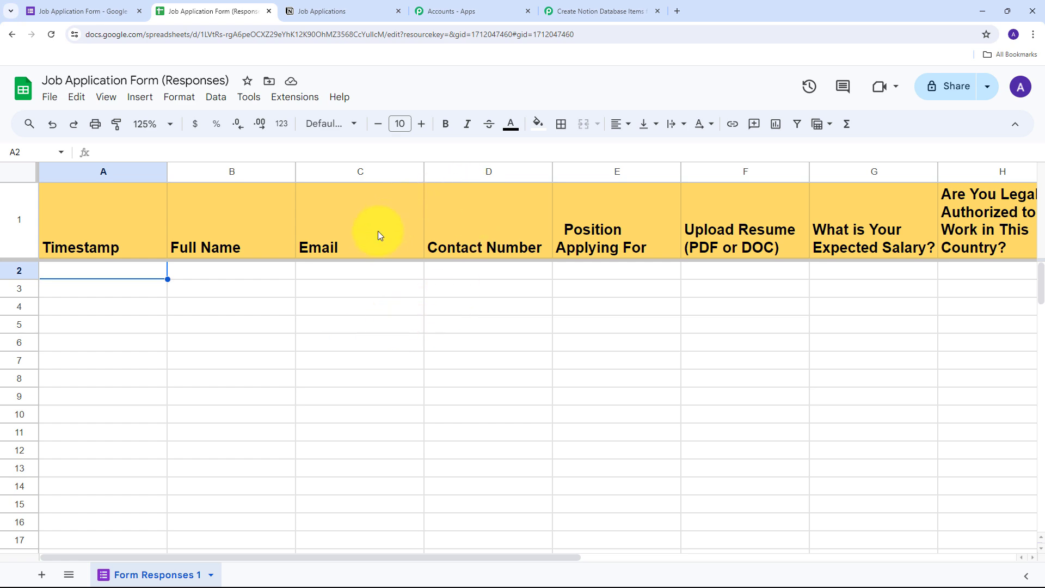
# - Check the webhook response capture in the Pabbly Connect workflow and open the preview of the Job Application Form in Google Forms
pyautogui.click(596, 7)
pyautogui.scroll(-5, 601, 228)
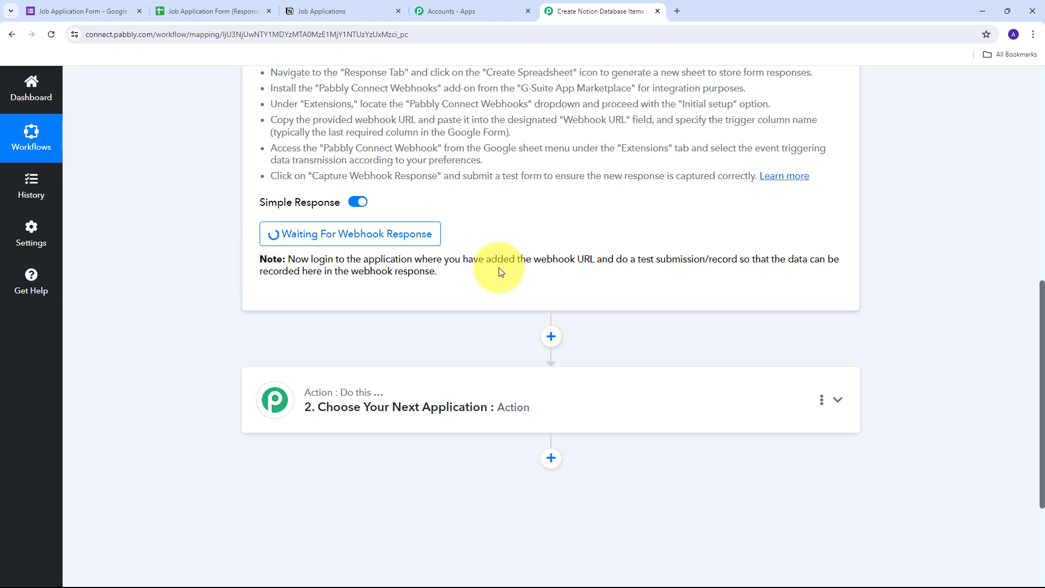
pyautogui.click(87, 11)
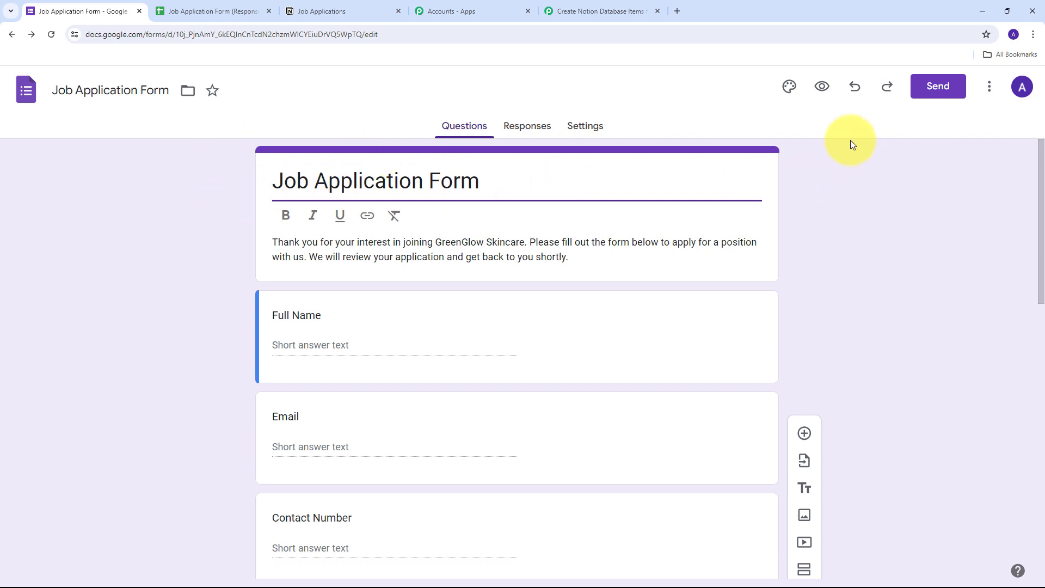
pyautogui.click(828, 93)
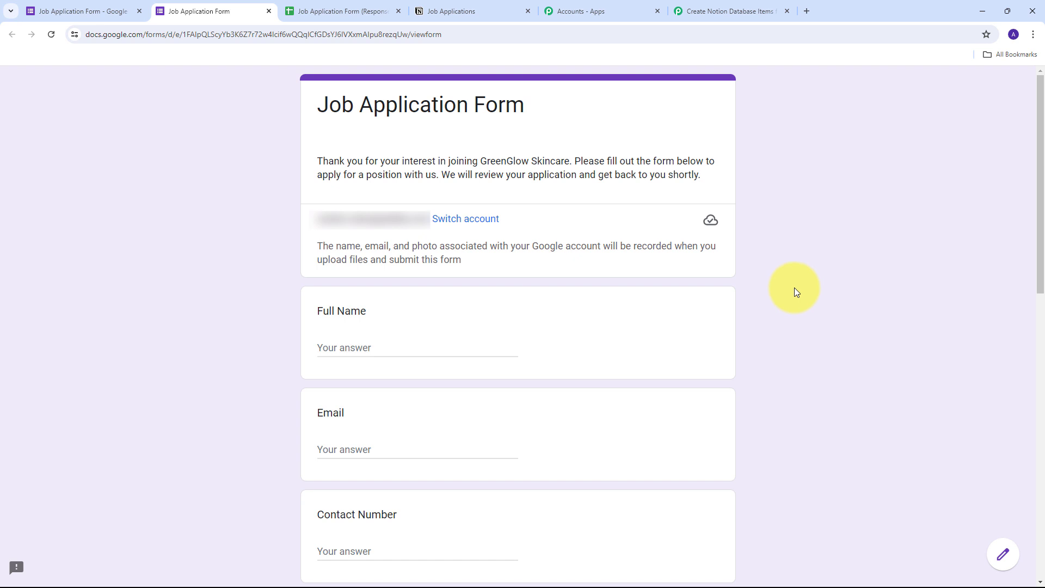
# - Fill in the applicant's full name, email and contact number in the form preview
pyautogui.scroll(-4, 800, 284)
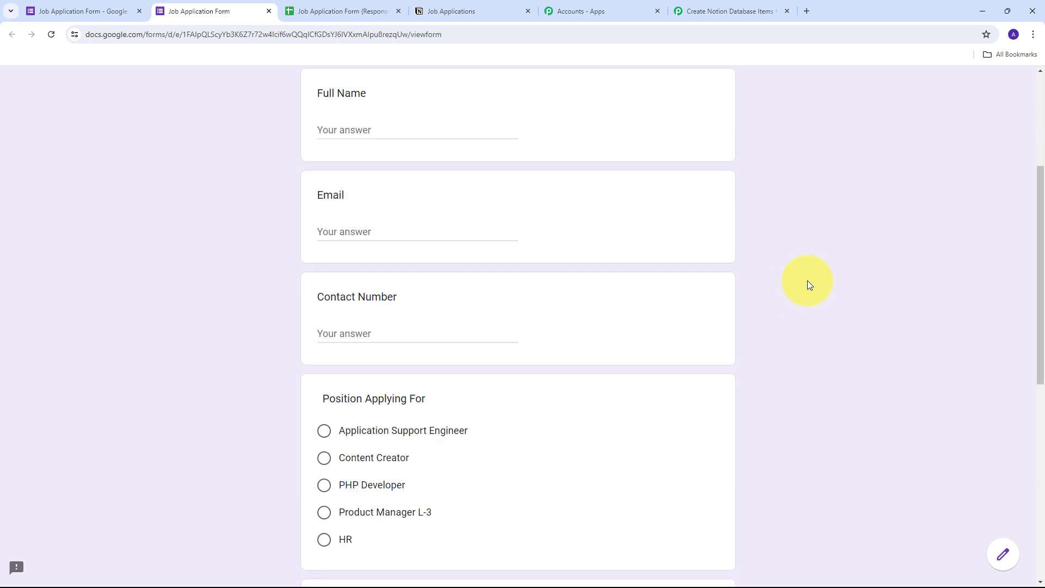
pyautogui.click(347, 129)
pyautogui.write('Demo User')
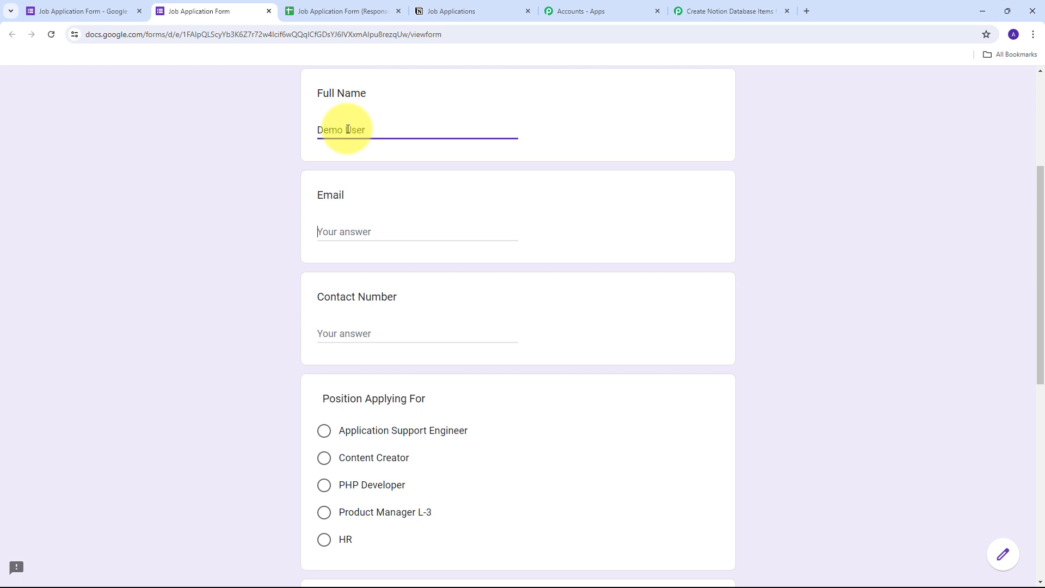
pyautogui.press('Tab')
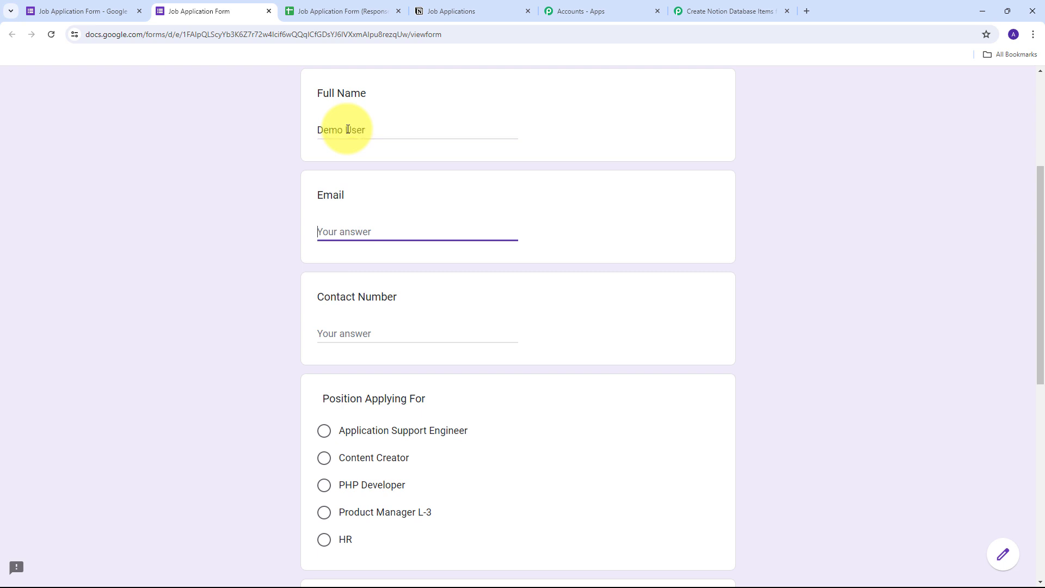
pyautogui.hotkey('ctrl', 'v')
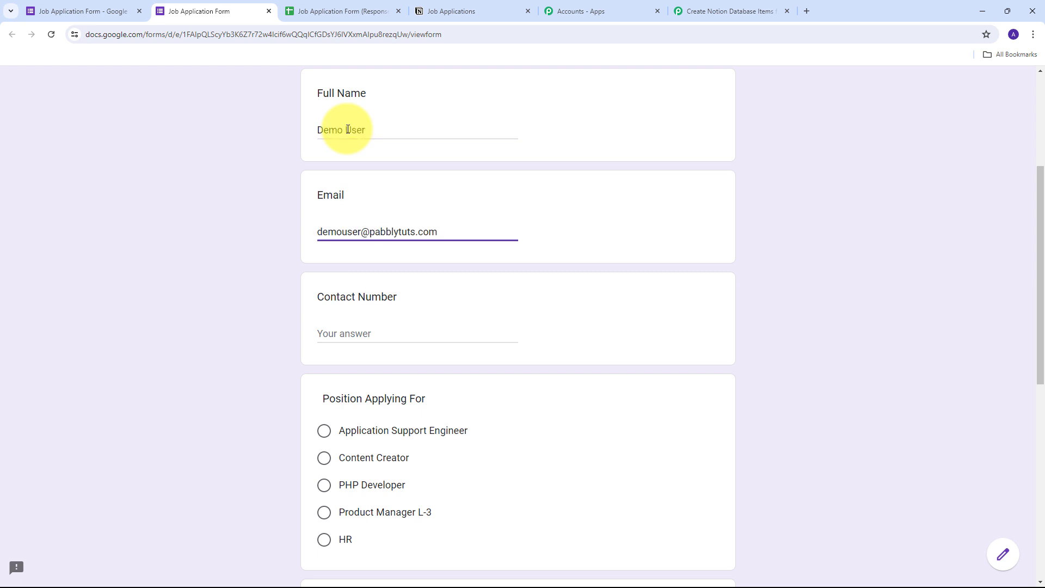
pyautogui.scroll(-1, 450, 218)
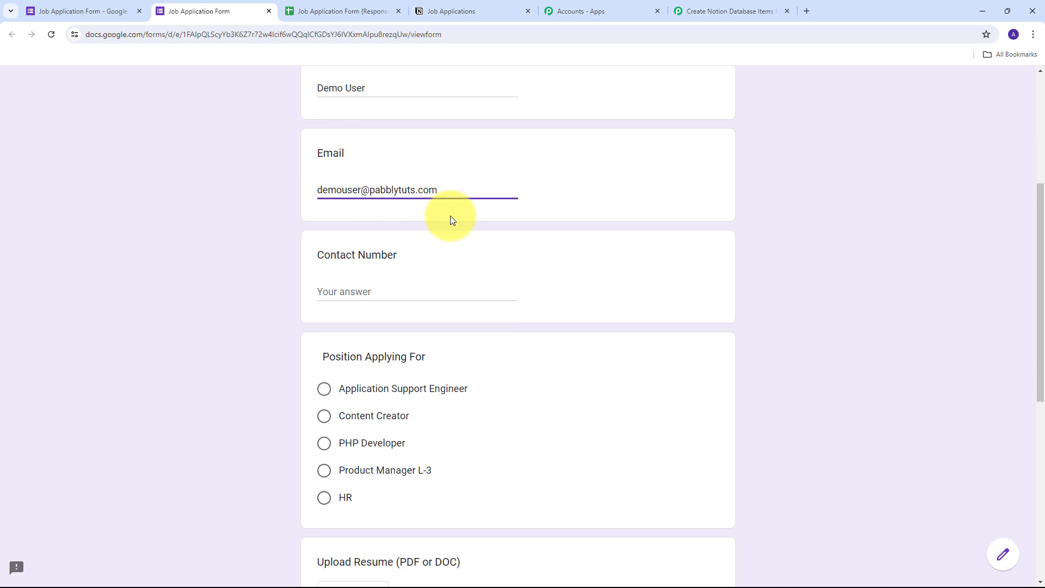
pyautogui.click(355, 281)
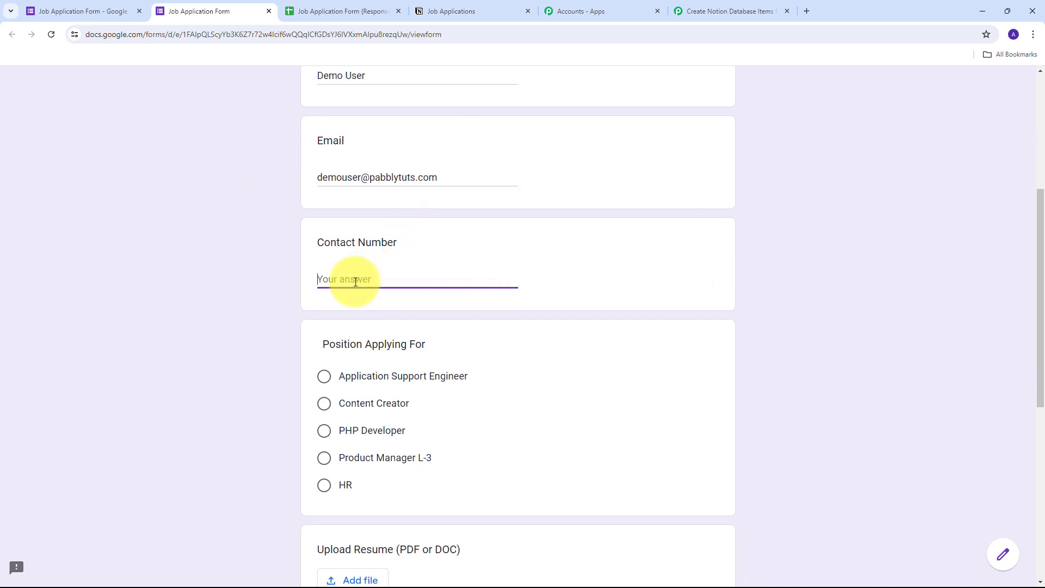
pyautogui.hotkey('ctrl', 'v')
# - Choose Content Creator as the position applied for and upload the "Blue Simple Prof..." PDF as the resume
pyautogui.scroll(-1, 390, 305)
pyautogui.scroll(-1, 402, 296)
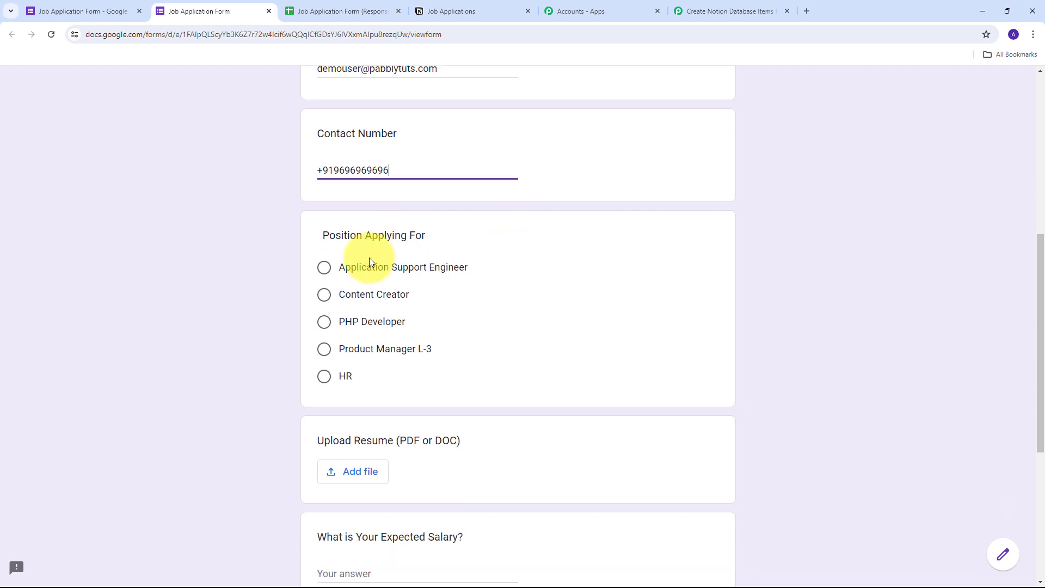
pyautogui.click(359, 299)
pyautogui.scroll(-3, 540, 265)
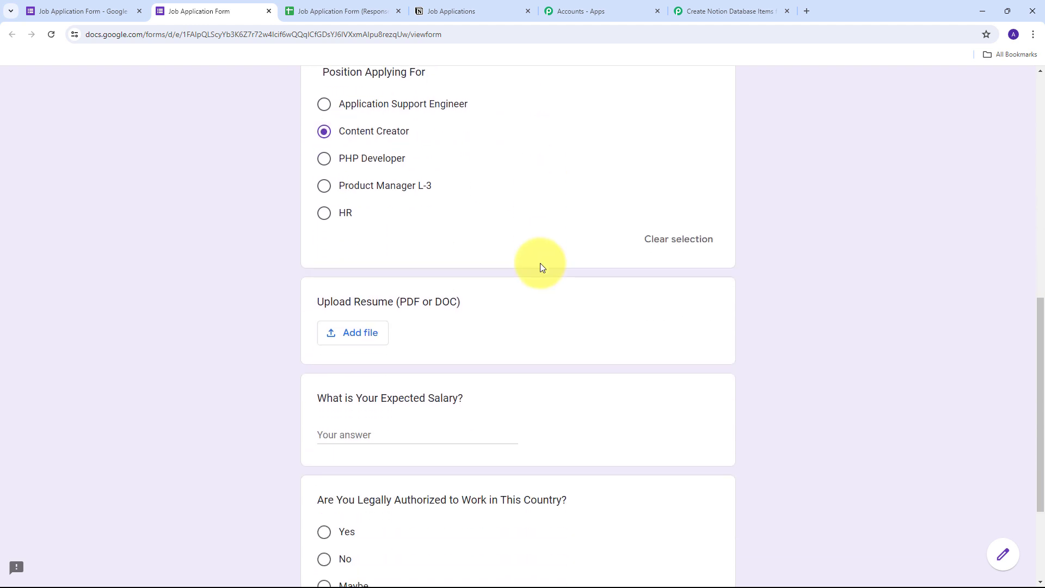
pyautogui.click(342, 339)
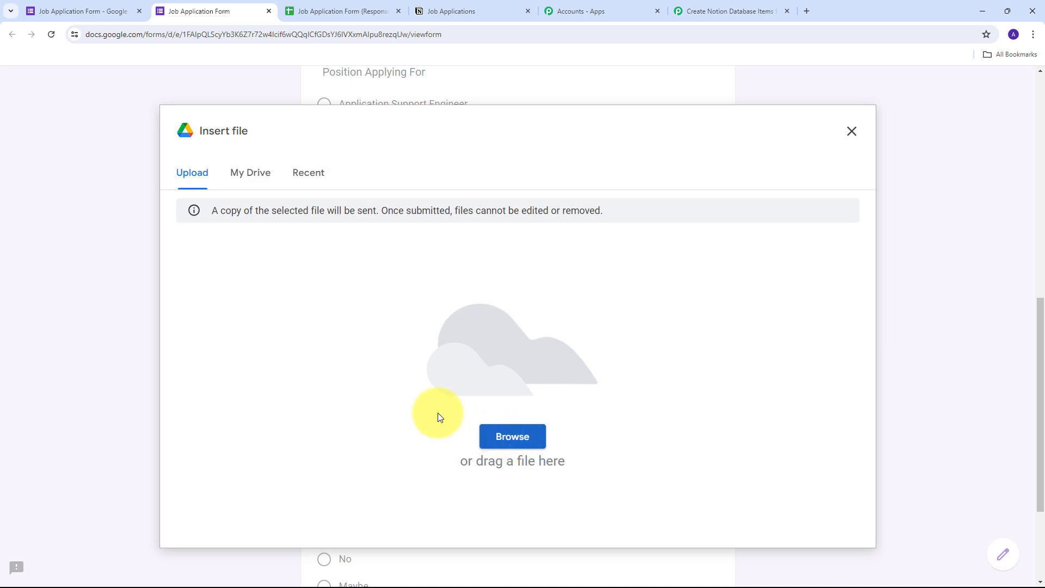
pyautogui.click(503, 437)
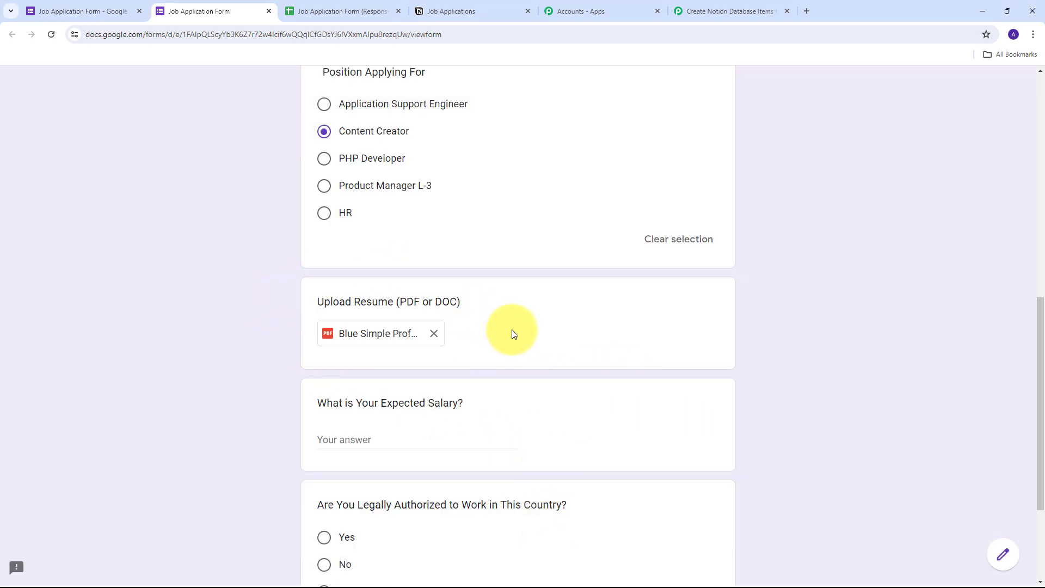
# - Enter 4.5 lpa as the expected salary and answer Yes to being legally authorized to work in this country
pyautogui.scroll(-1, 490, 298)
pyautogui.scroll(-2, 488, 297)
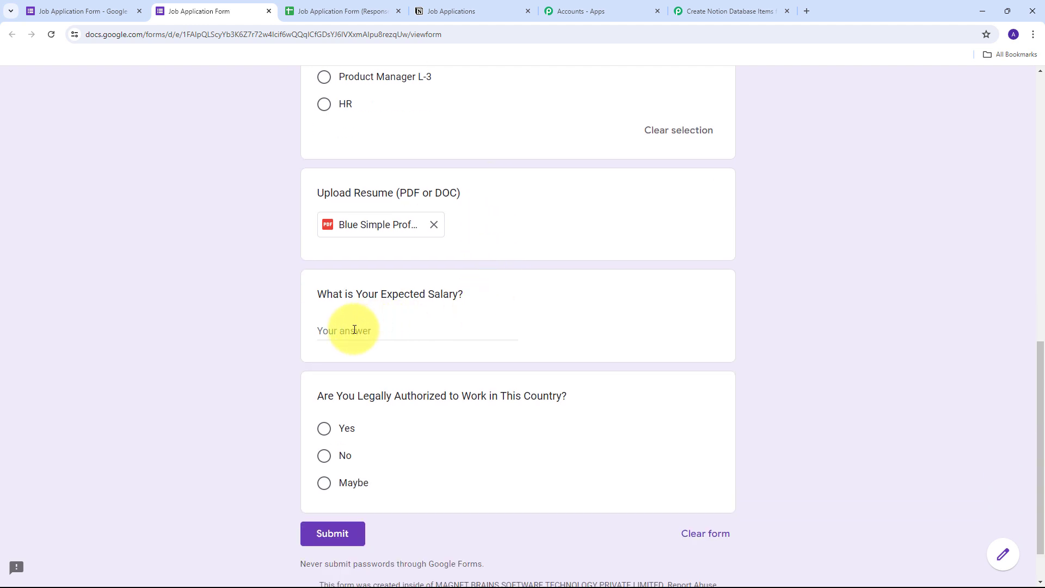
pyautogui.click(352, 330)
pyautogui.write('4.5')
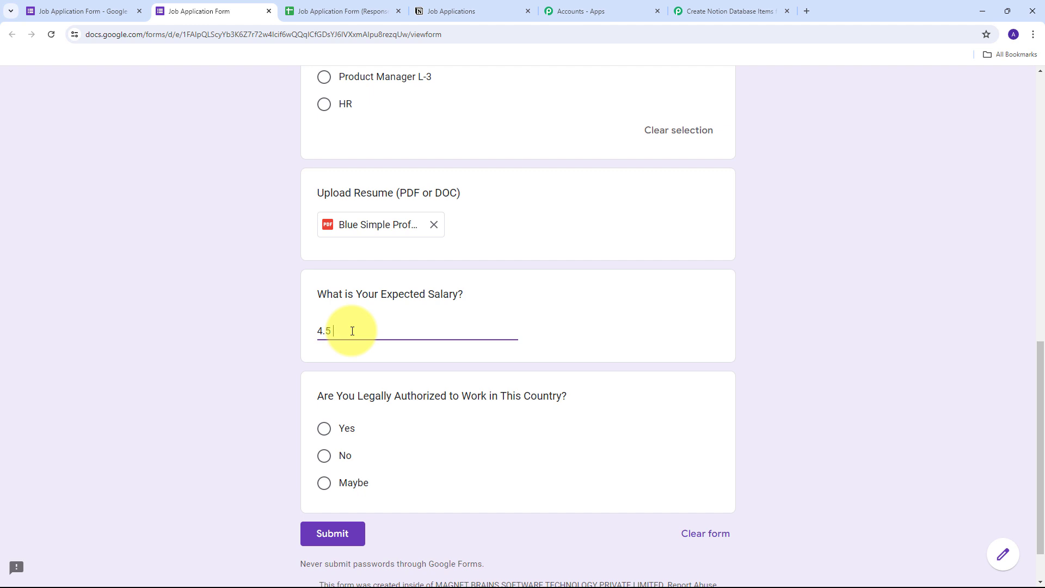
pyautogui.write(' lpa')
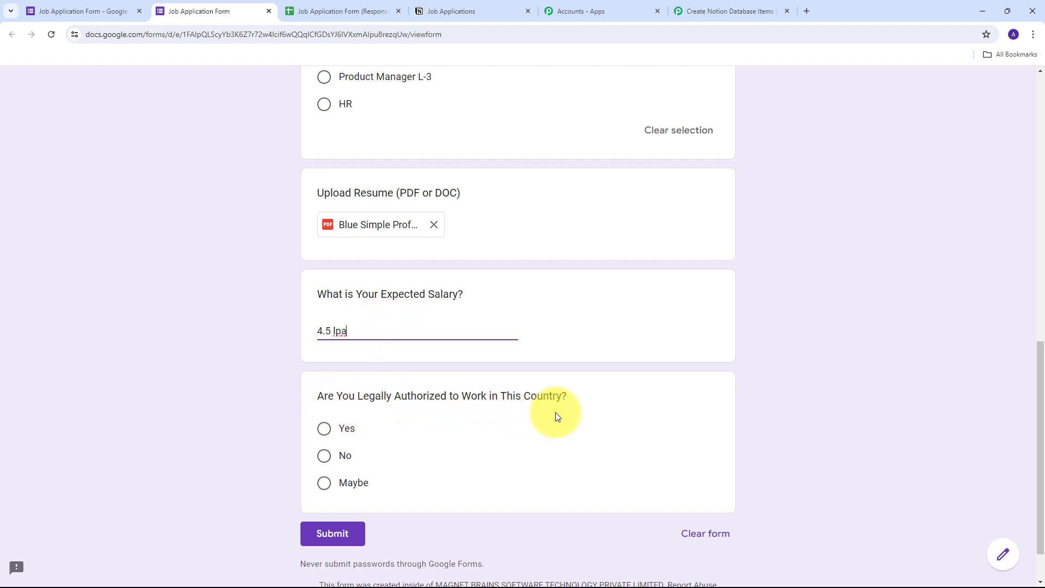
pyautogui.click(324, 429)
# - Review the completed answers and submit the job application form
pyautogui.scroll(4, 499, 425)
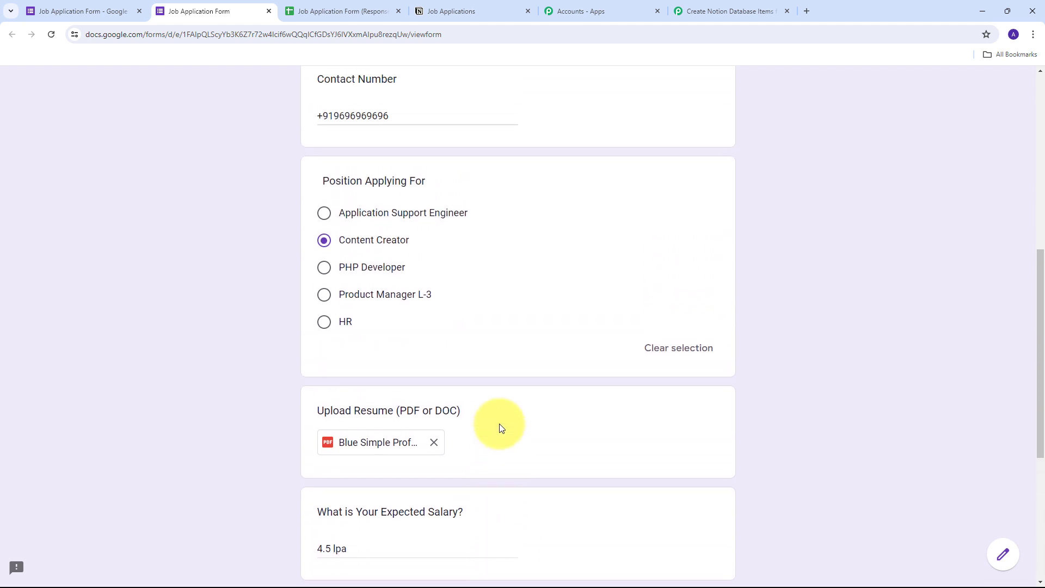
pyautogui.scroll(-5, 499, 423)
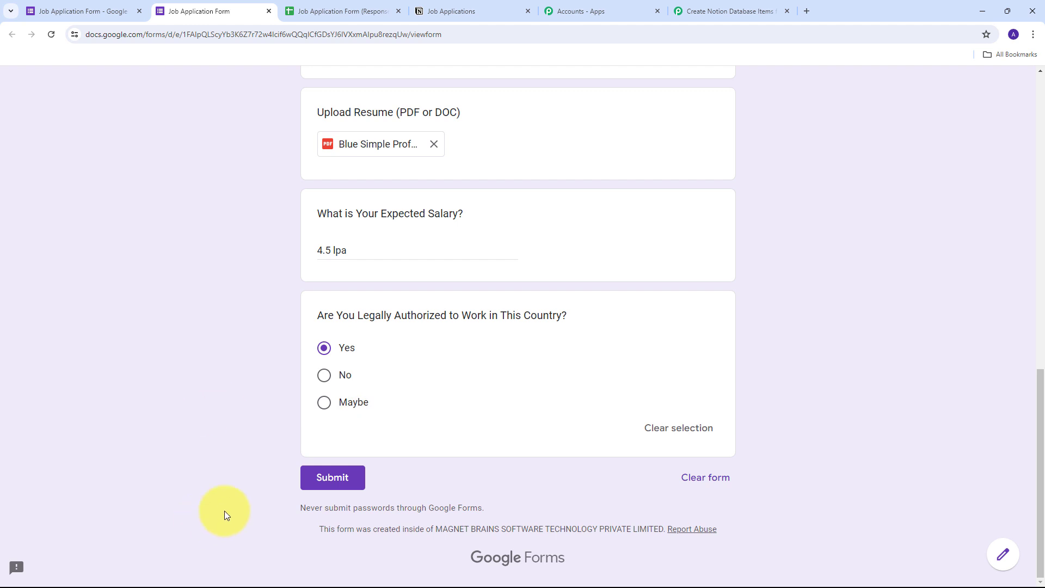
pyautogui.click(328, 480)
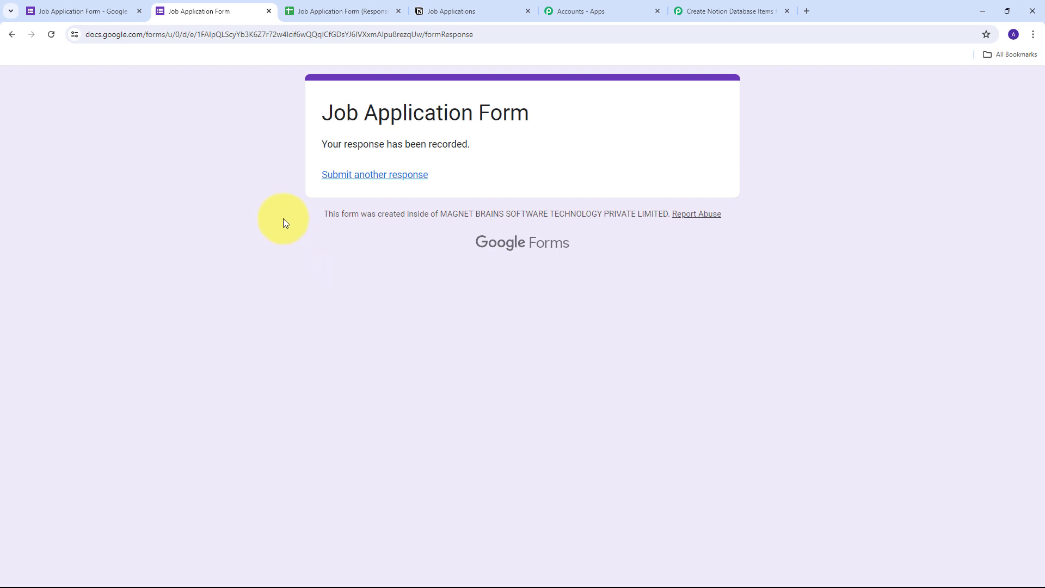
# - Switch to the Pabbly Connect workflow and check each submitted form answer in the captured webhook response
pyautogui.click(704, 10)
pyautogui.scroll(-4, 949, 294)
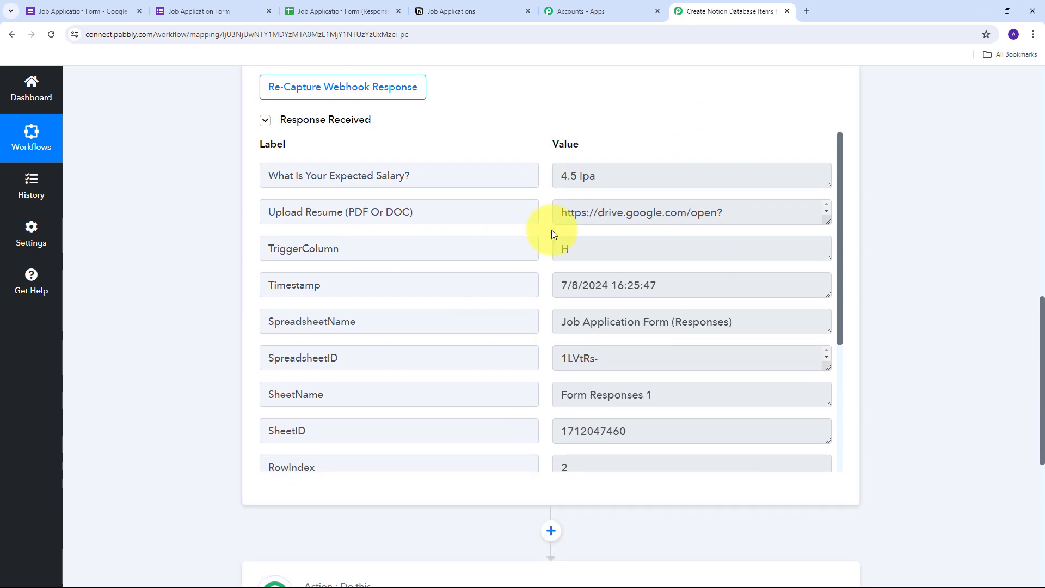
pyautogui.scroll(-4, 553, 233)
pyautogui.scroll(4, 552, 231)
pyautogui.moveTo(697, 179); pyautogui.dragTo(497, 175)
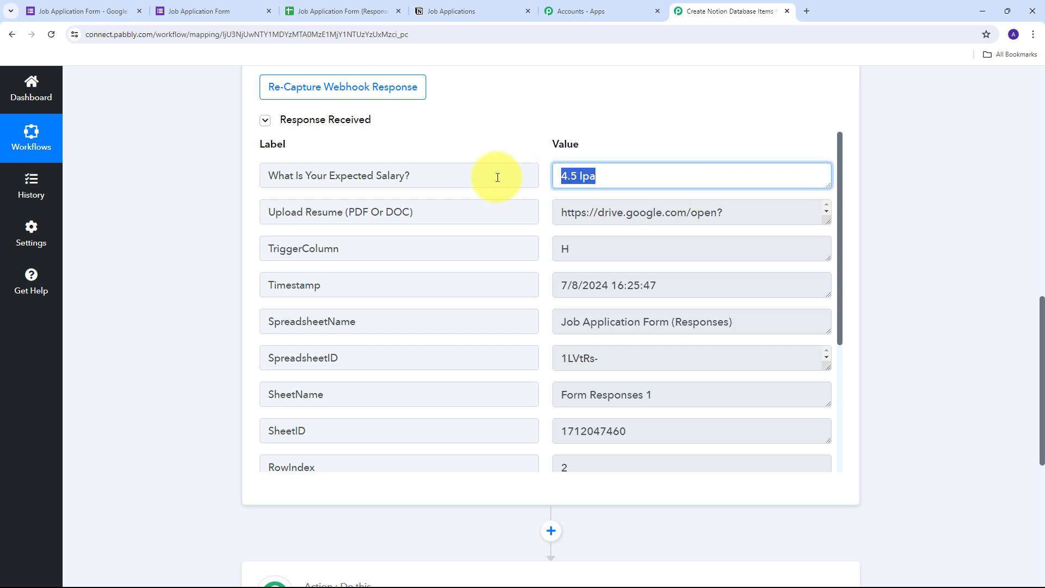
pyautogui.scroll(-3, 403, 292)
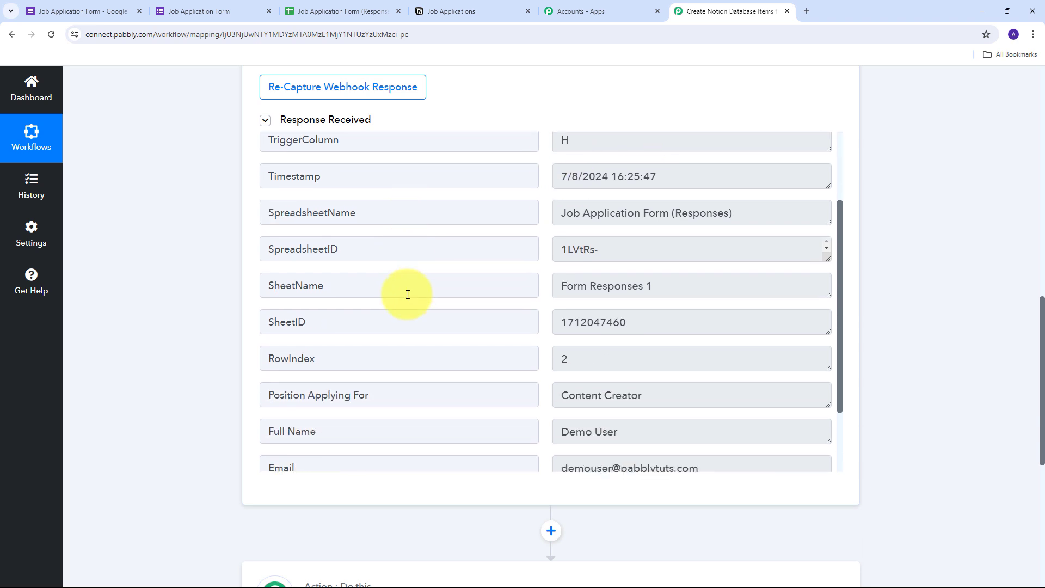
pyautogui.moveTo(692, 341); pyautogui.dragTo(517, 335)
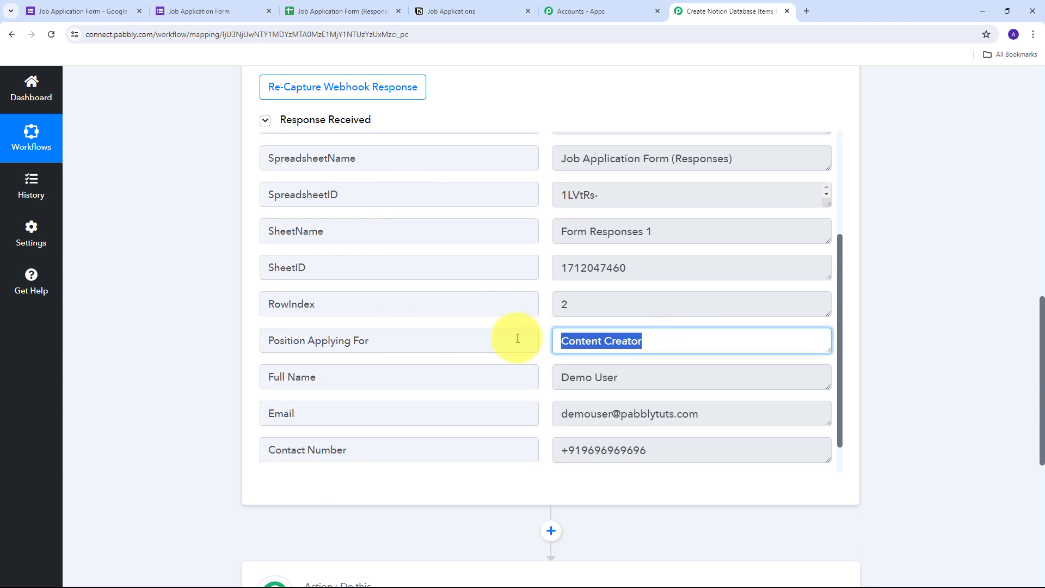
pyautogui.scroll(-1, 334, 333)
pyautogui.moveTo(680, 354); pyautogui.dragTo(460, 341)
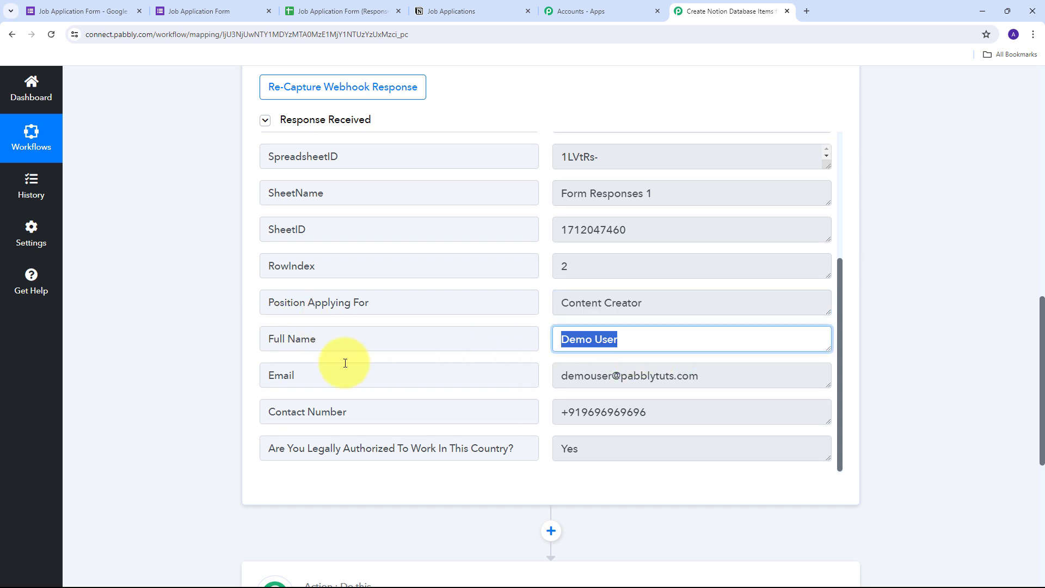
pyautogui.moveTo(769, 380); pyautogui.dragTo(546, 389)
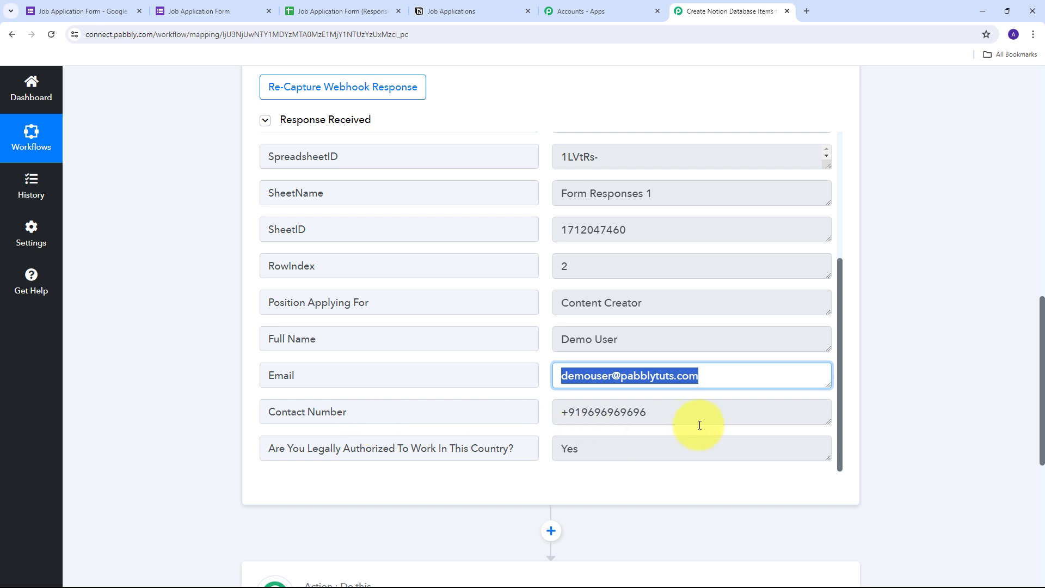
pyautogui.moveTo(694, 422); pyautogui.dragTo(473, 415)
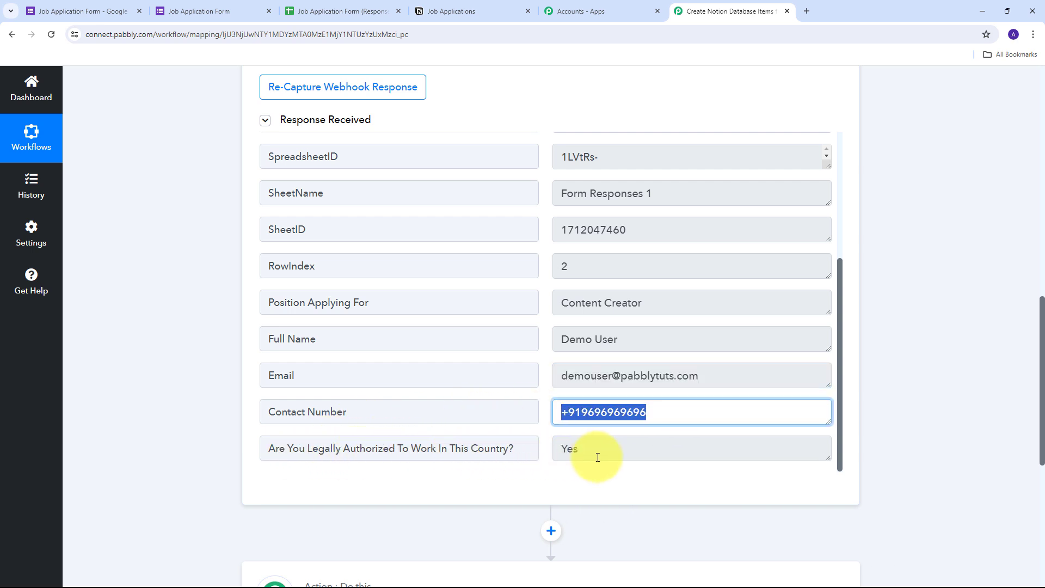
pyautogui.click(616, 454)
pyautogui.moveTo(616, 454); pyautogui.dragTo(527, 417)
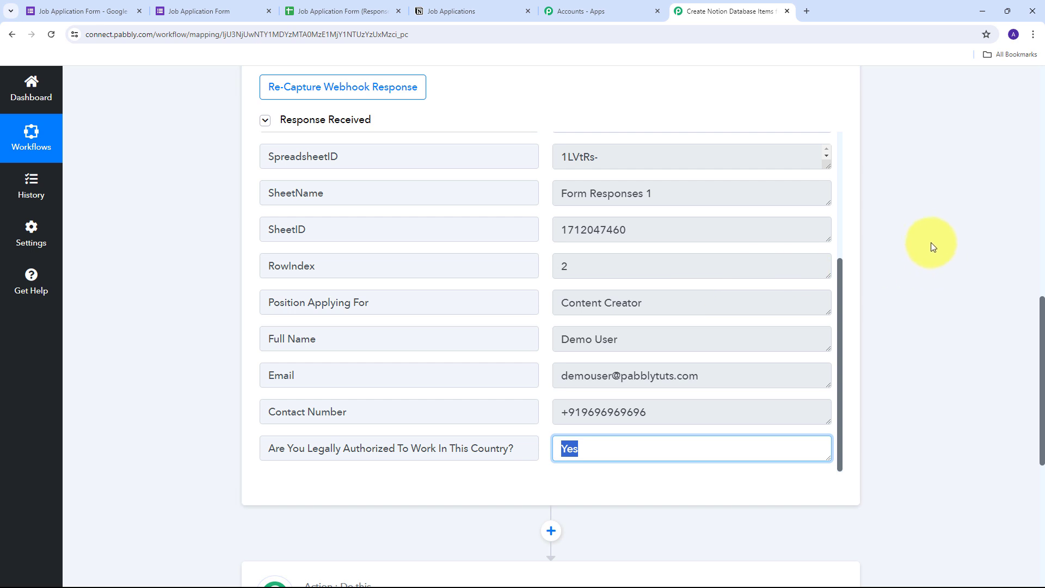
# - Set the workflow's second step to the Notion app with the Create Database Item action event
pyautogui.scroll(-5, 931, 243)
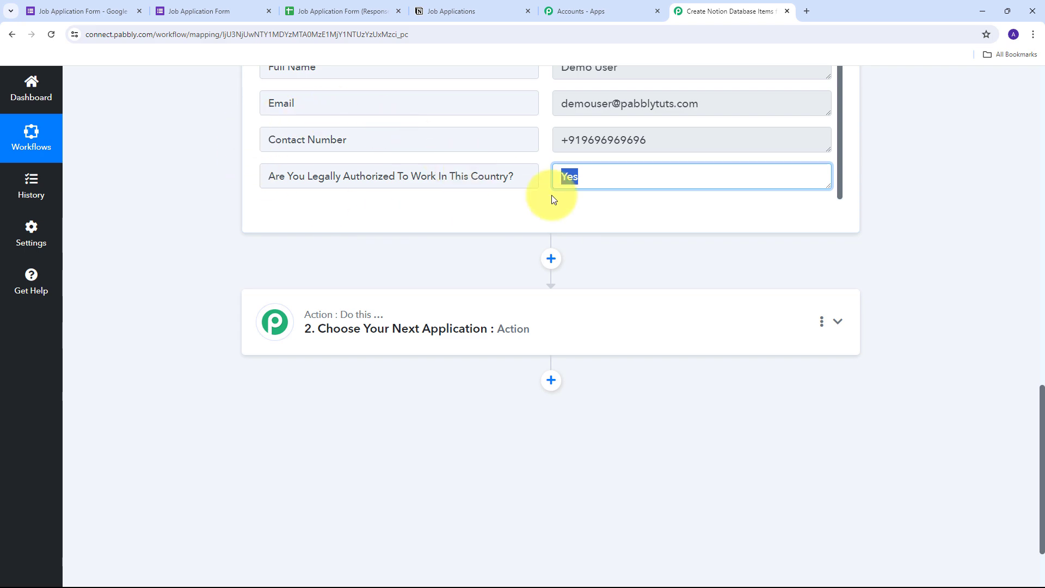
pyautogui.scroll(-2, 802, 236)
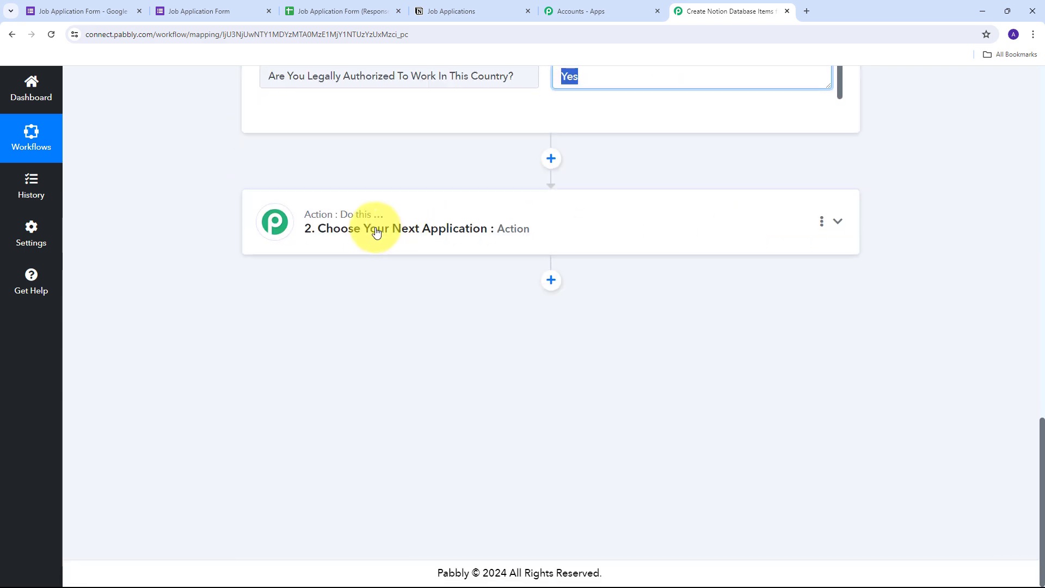
pyautogui.click(847, 222)
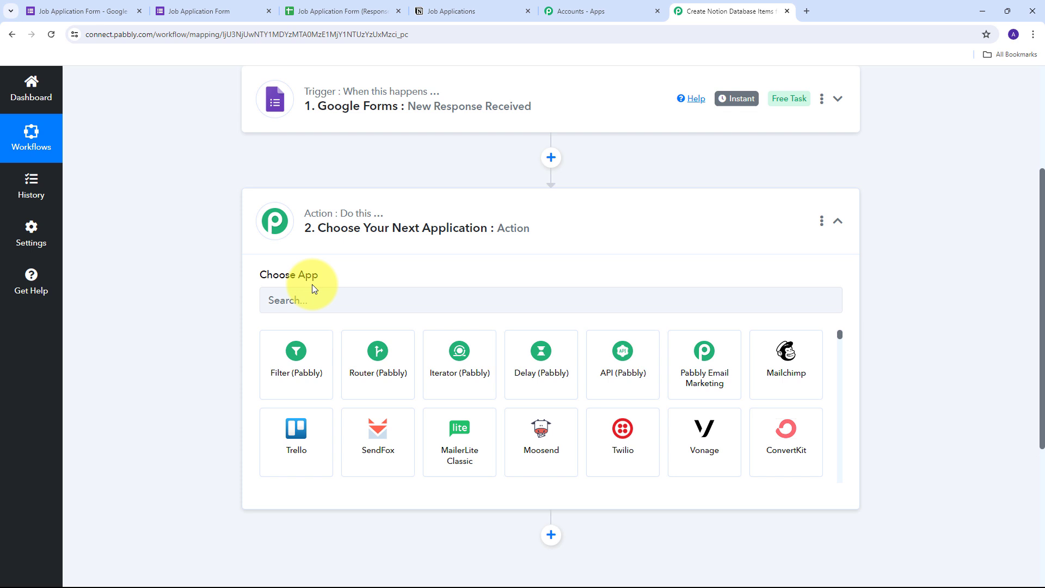
pyautogui.click(313, 305)
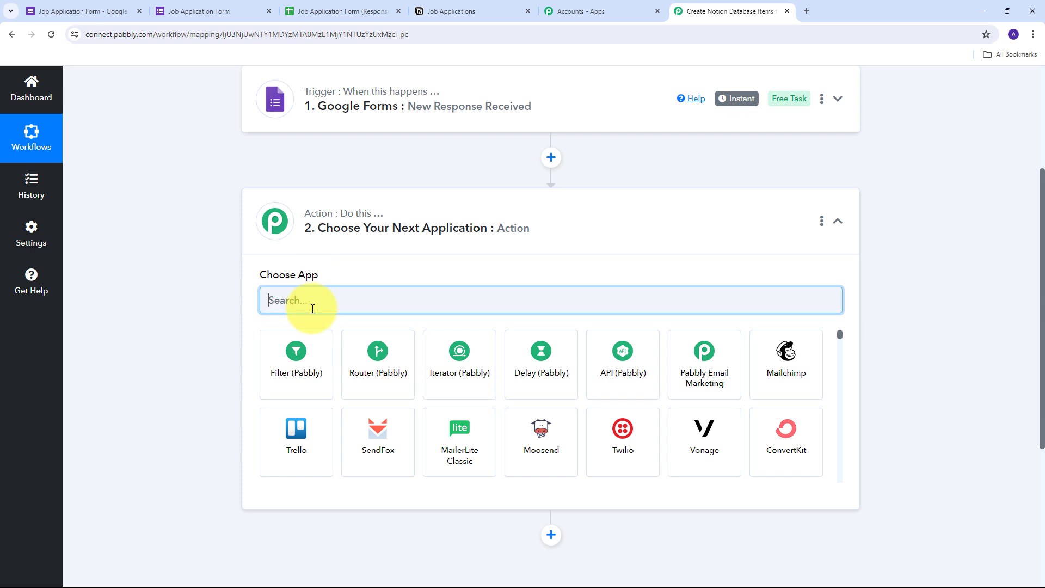
pyautogui.write('Notion')
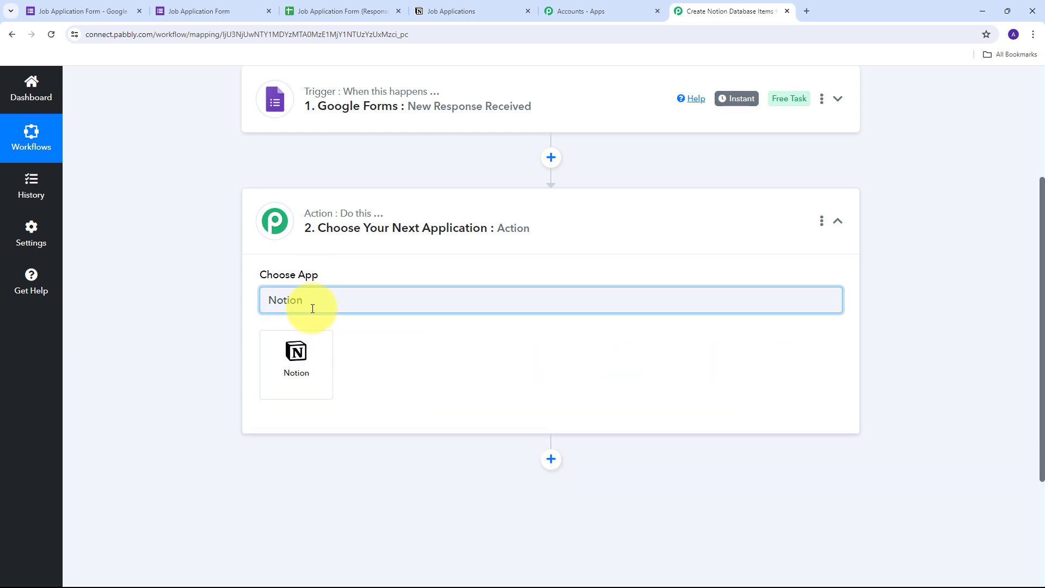
pyautogui.click(309, 358)
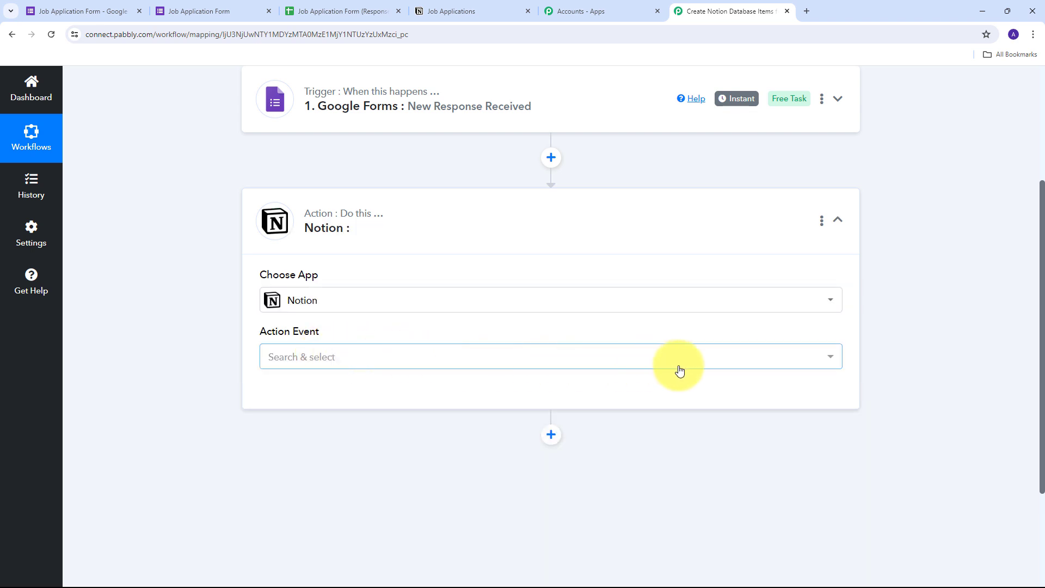
pyautogui.click(604, 369)
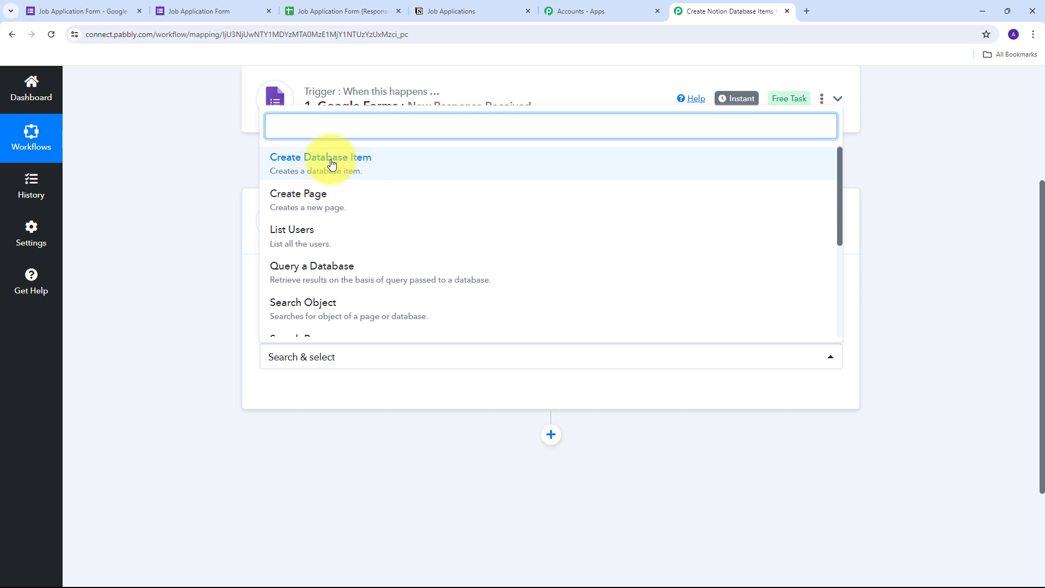
pyautogui.click(358, 173)
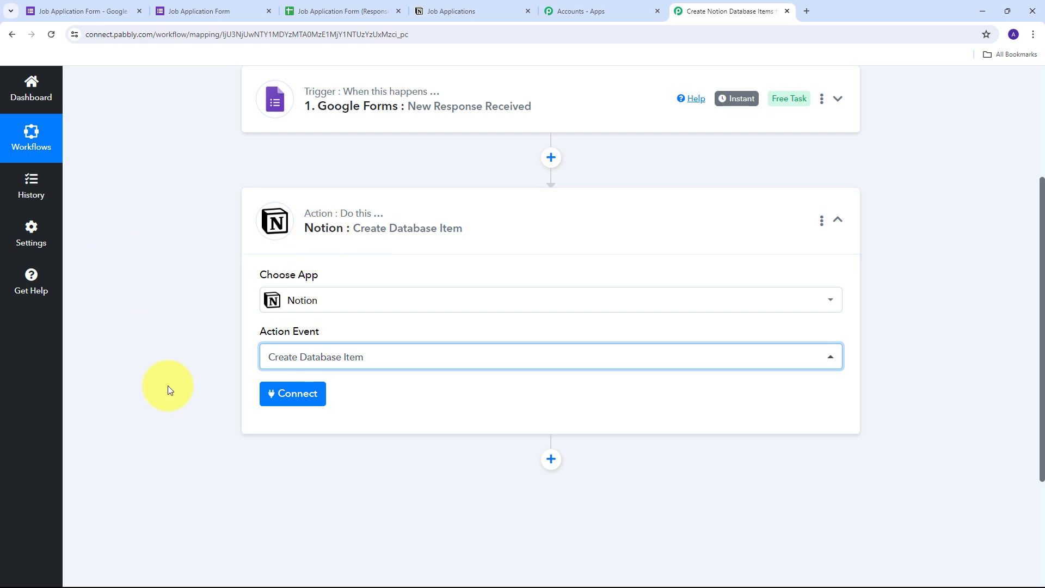
# - Add a new Notion connection and allow Pabbly Connect access to the Job Applications page
pyautogui.click(283, 401)
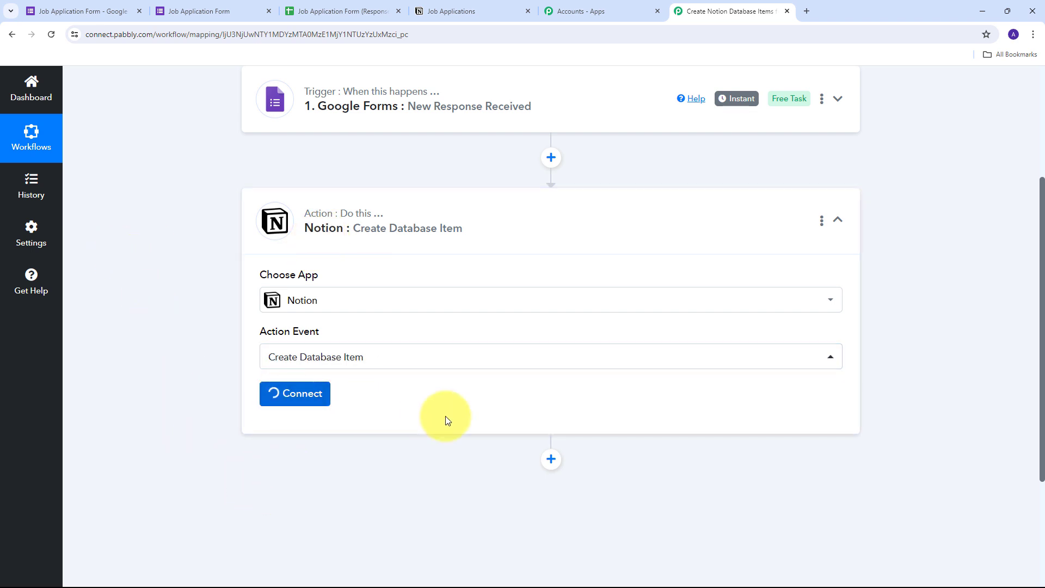
pyautogui.click(506, 205)
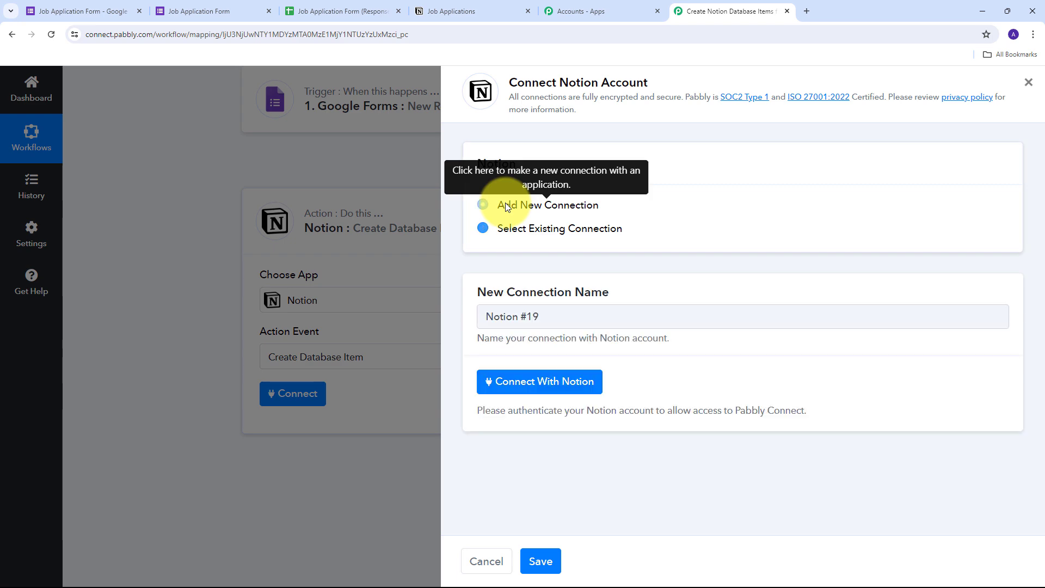
pyautogui.click(557, 386)
pyautogui.scroll(-3, 346, 153)
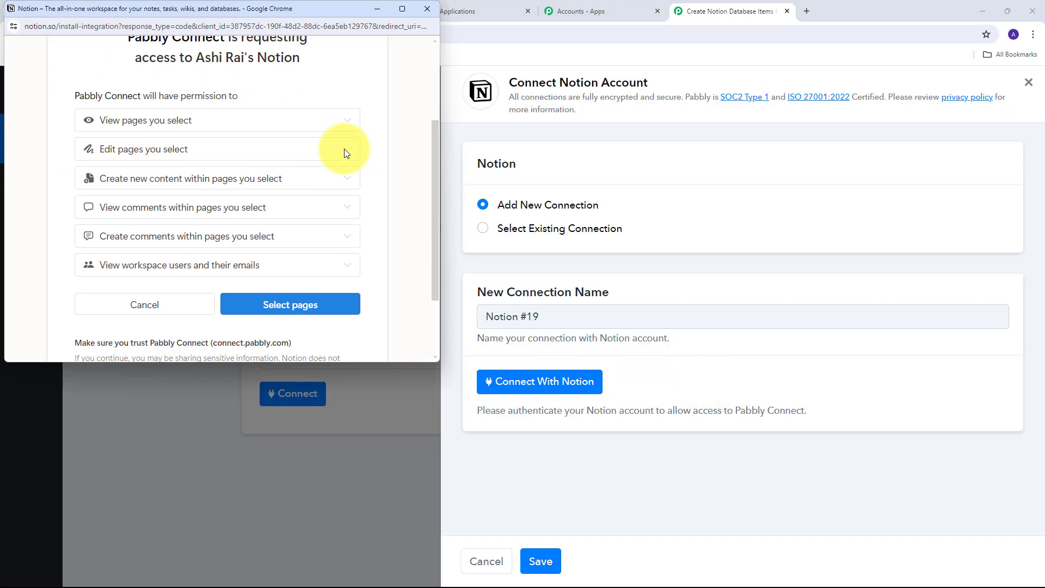
pyautogui.scroll(-2, 344, 153)
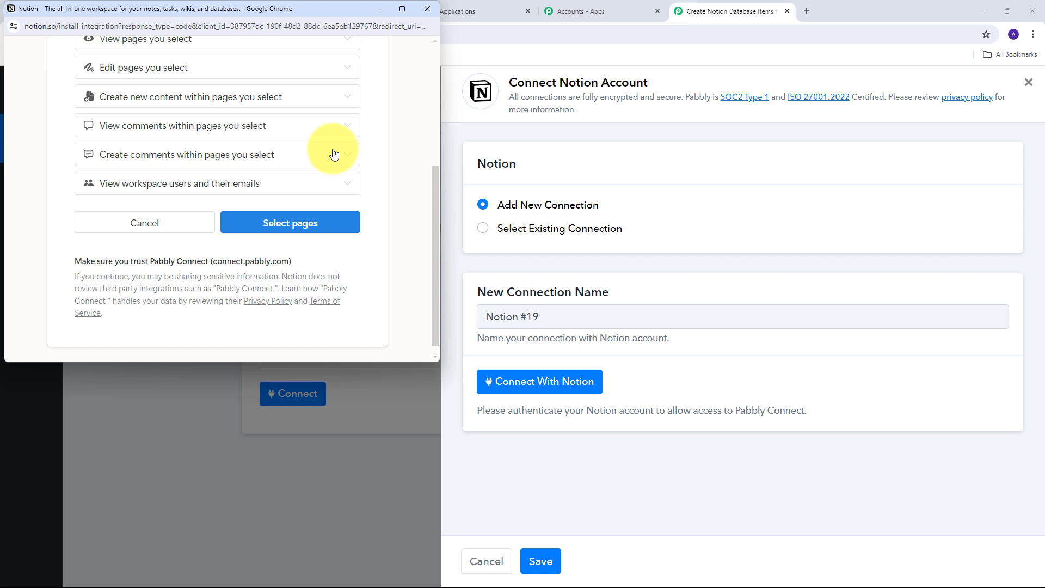
pyautogui.click(298, 233)
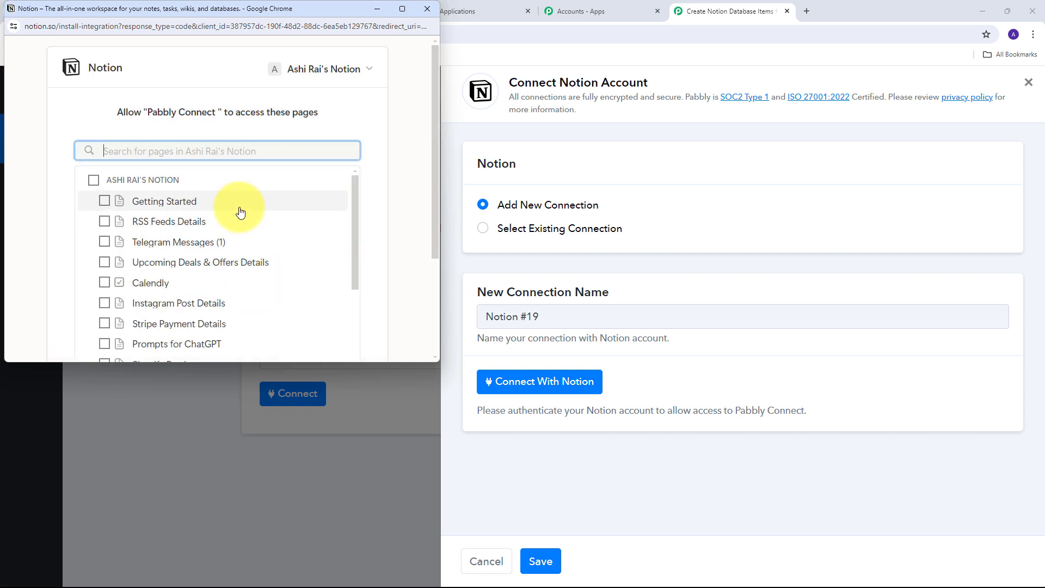
pyautogui.scroll(-10, 240, 212)
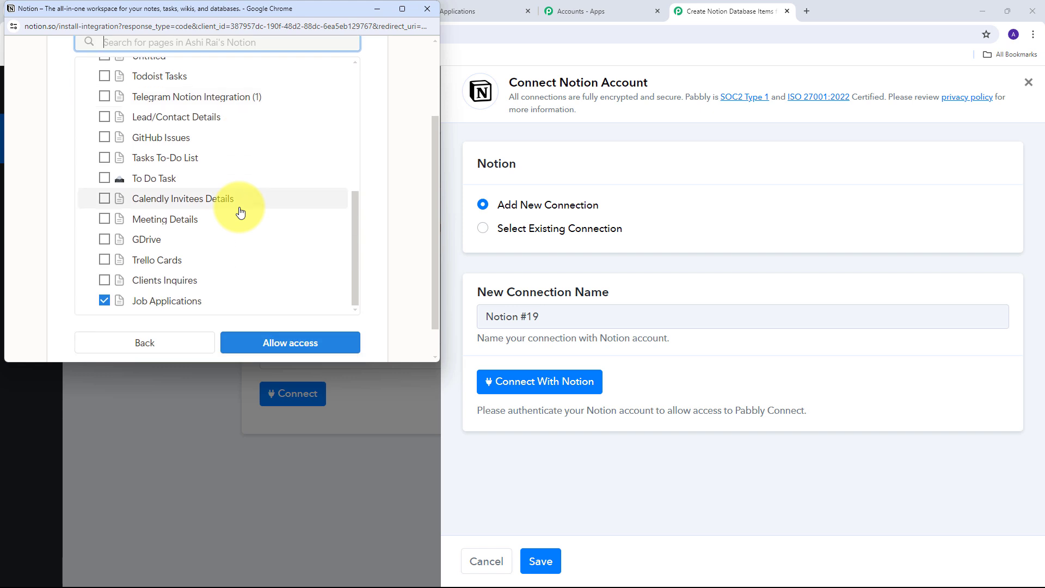
pyautogui.scroll(-1, 179, 269)
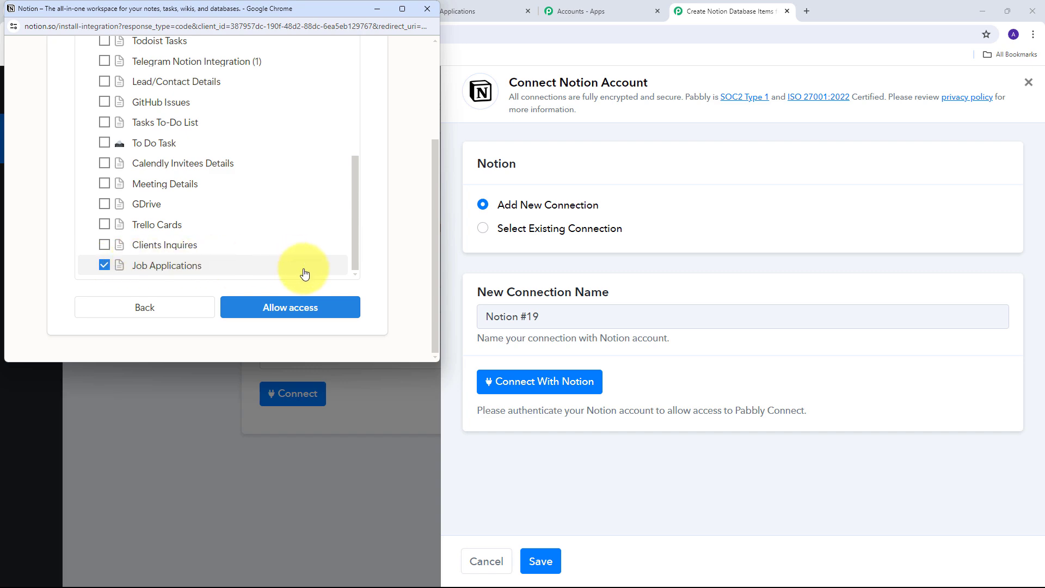
pyautogui.click(298, 309)
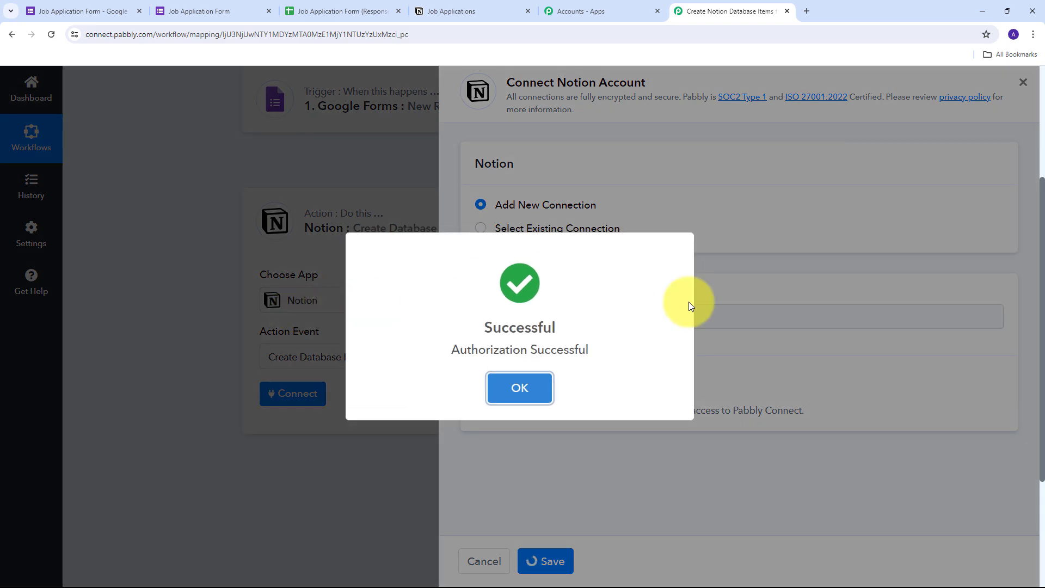
# - Choose Job Applications as the database for the Notion Create Database Item action
pyautogui.scroll(-4, 595, 266)
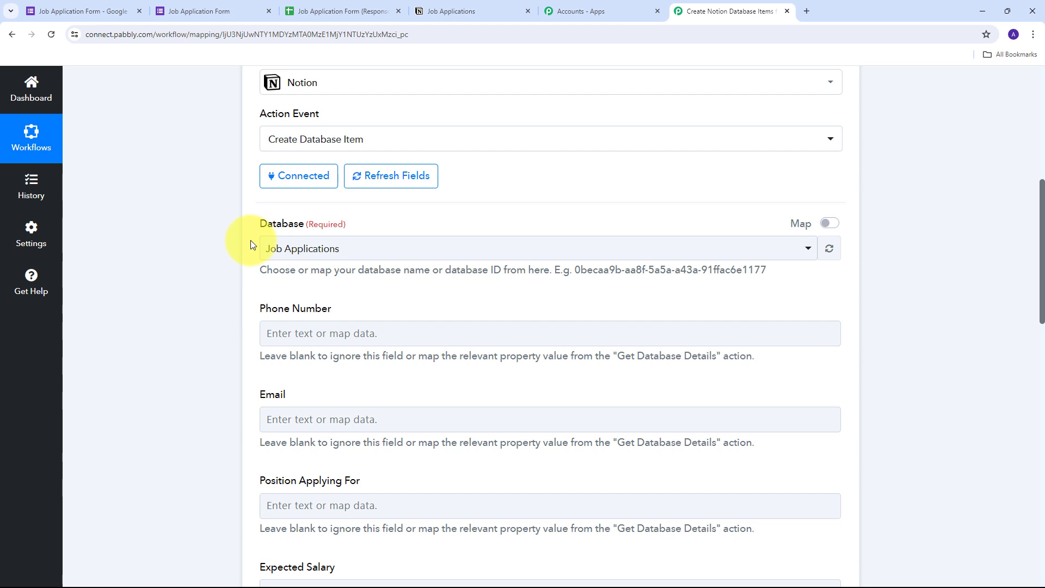
pyautogui.click(433, 249)
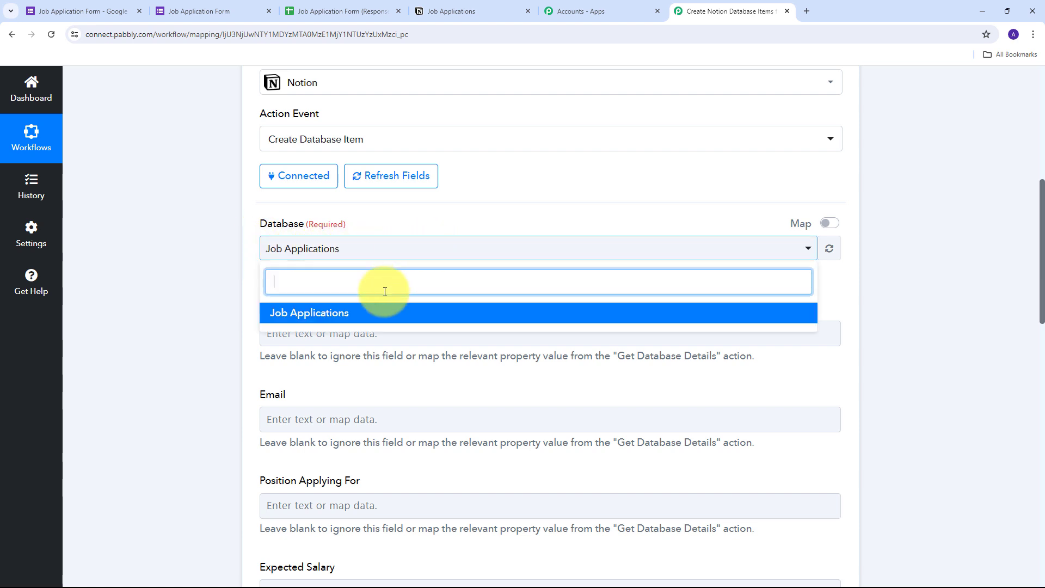
pyautogui.click(320, 312)
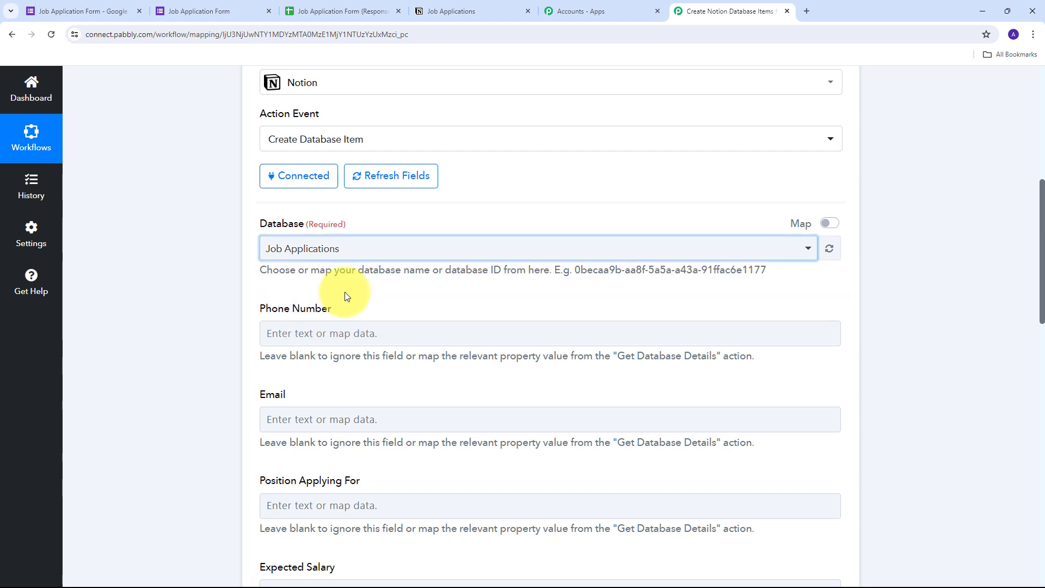
# - Look over the Notion action's mapping fields and switch to the Job Applications database in Notion to check its columns
pyautogui.scroll(-1, 334, 273)
pyautogui.scroll(2, 332, 272)
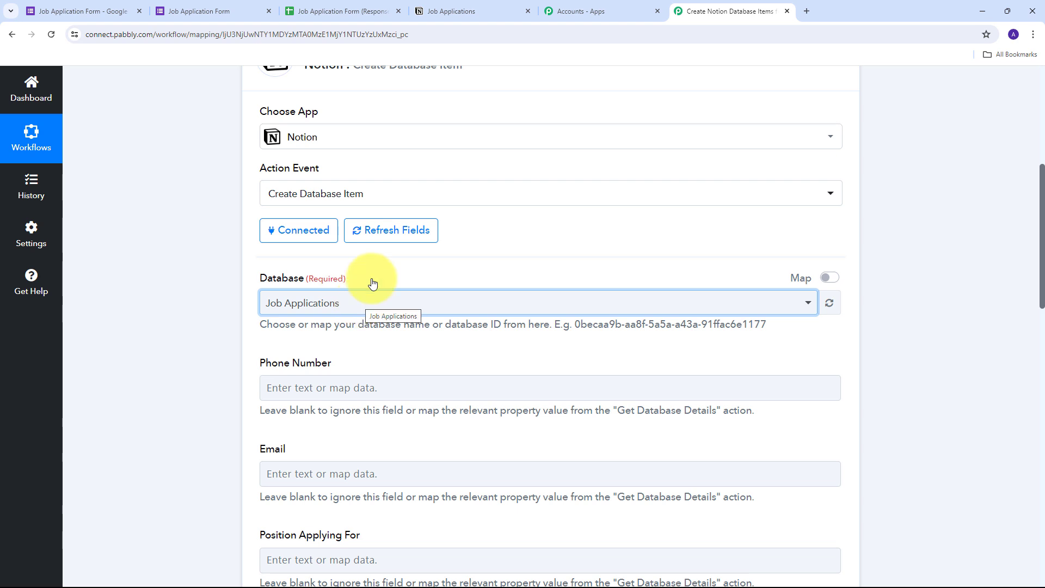
pyautogui.click(473, 10)
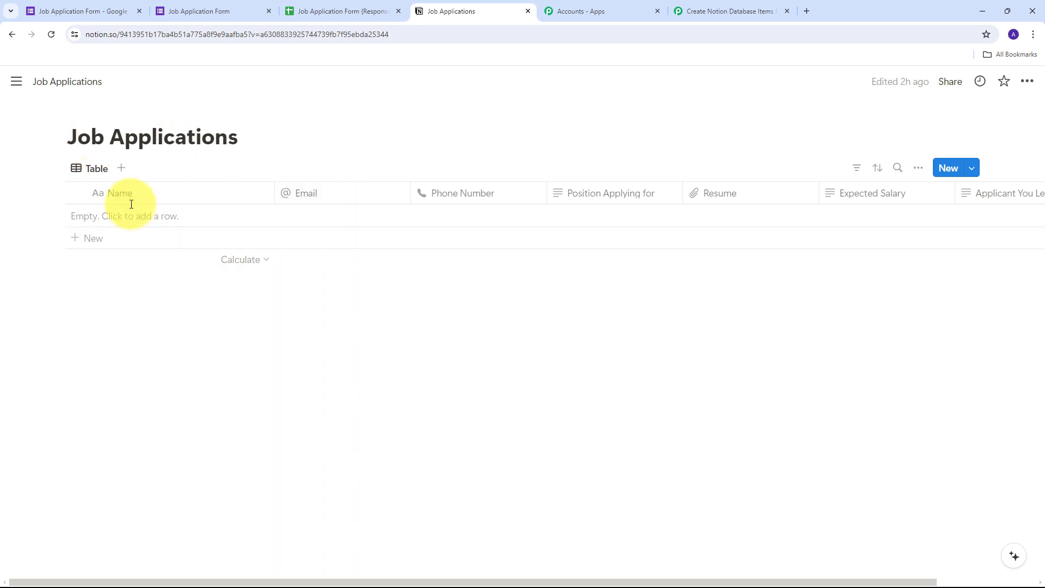
# - Review the Job Applications columns in Notion, then switch to Pabbly Connect and examine the matching mapping fields of the Notion action
pyautogui.moveTo(169, 585); pyautogui.dragTo(190, 582)
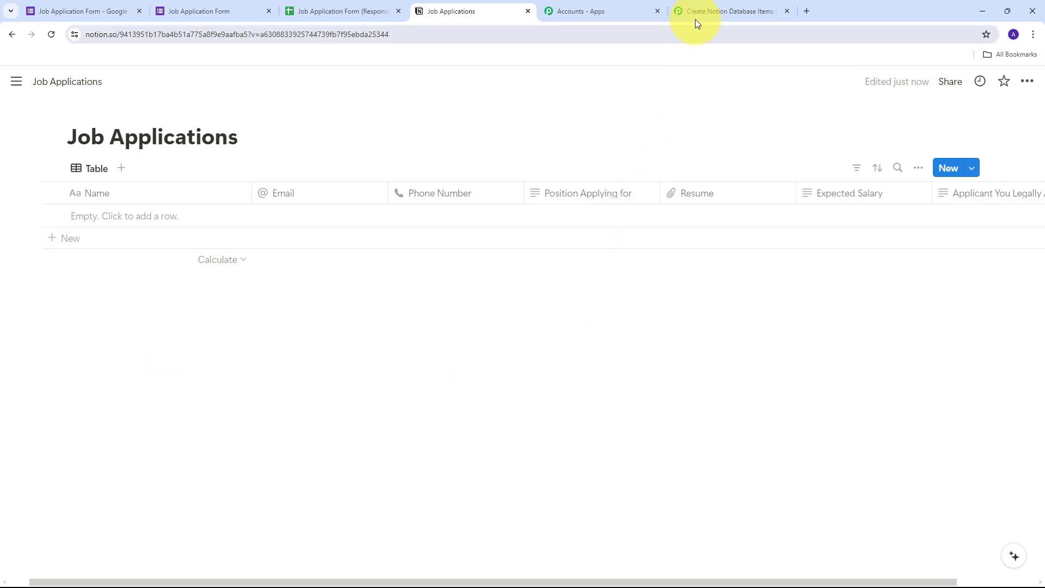
pyautogui.click(708, 11)
pyautogui.scroll(-3, 525, 300)
pyautogui.scroll(-8, 526, 300)
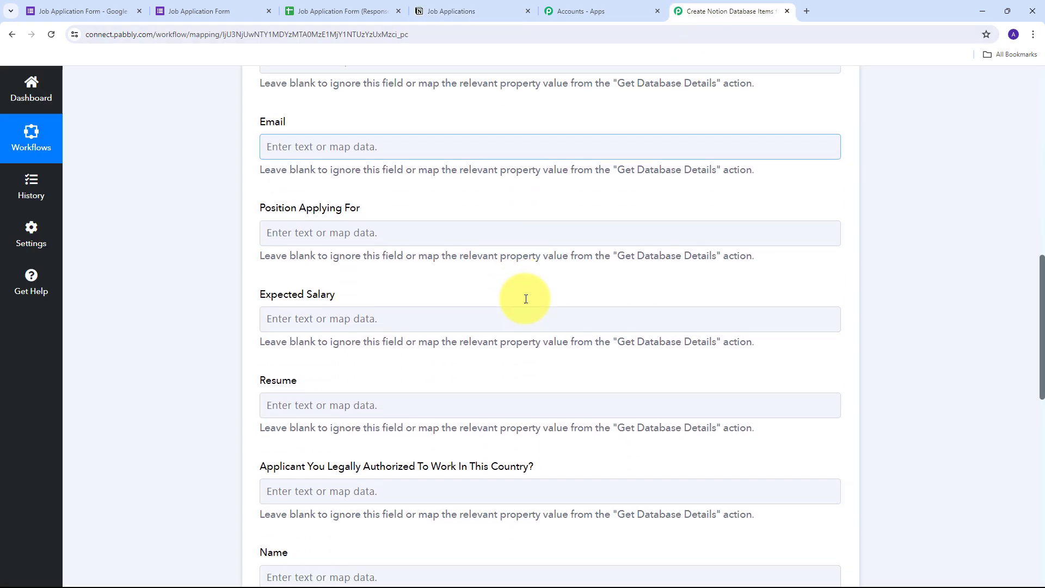
pyautogui.scroll(1, 269, 349)
pyautogui.scroll(7, 268, 349)
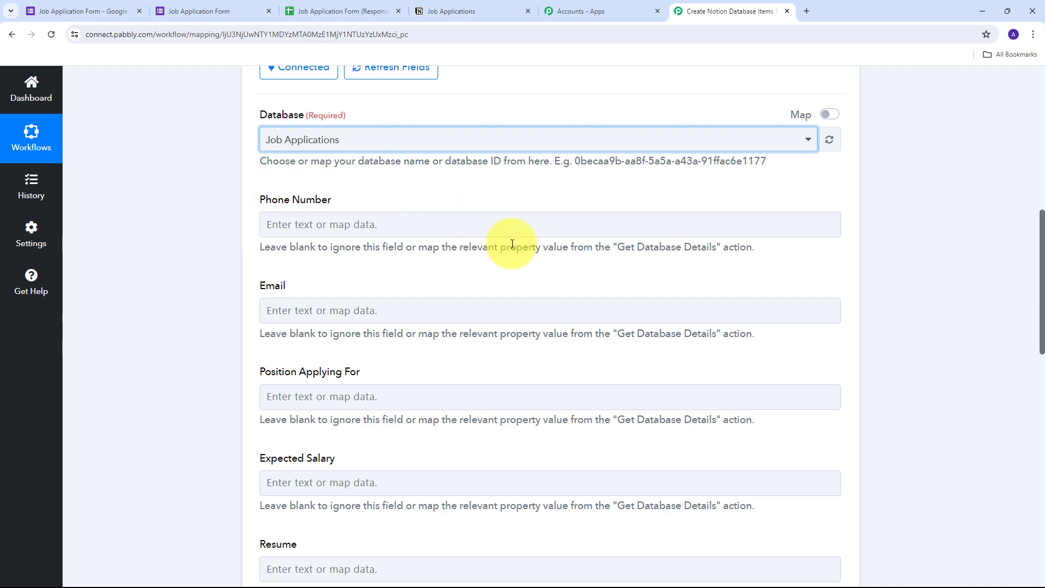
pyautogui.scroll(-1, 393, 426)
pyautogui.scroll(2, 327, 419)
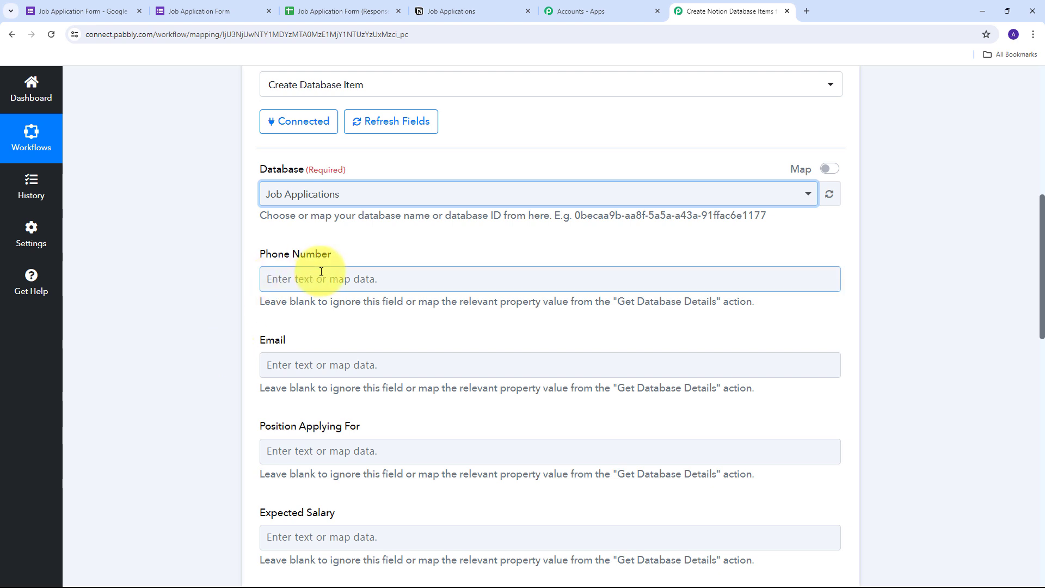
# - Map the Phone Number field to the Contact Number answer from the Google Forms New Response Received step
pyautogui.click(304, 277)
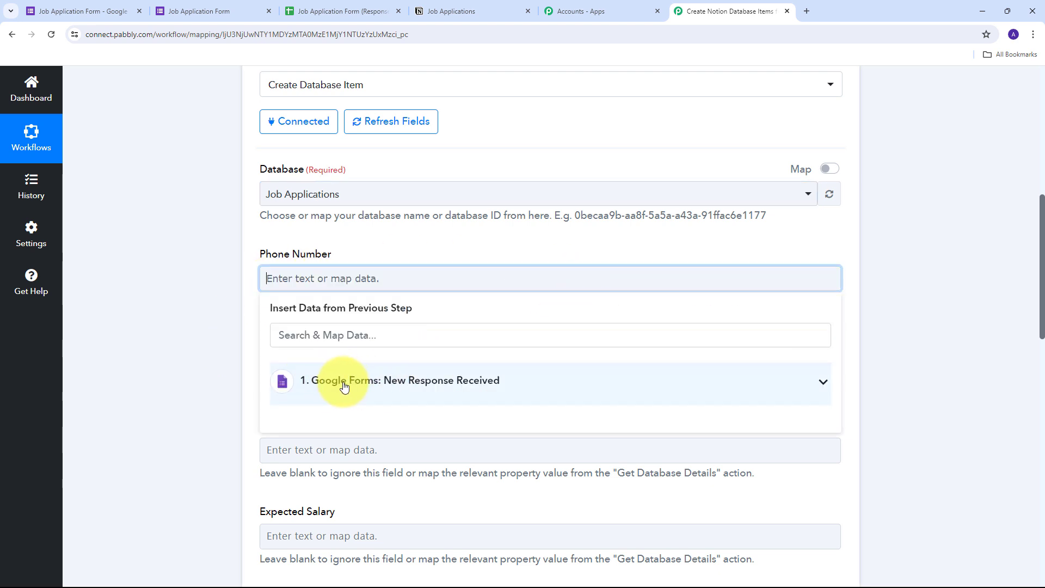
pyautogui.click(596, 375)
pyautogui.scroll(-3, 501, 374)
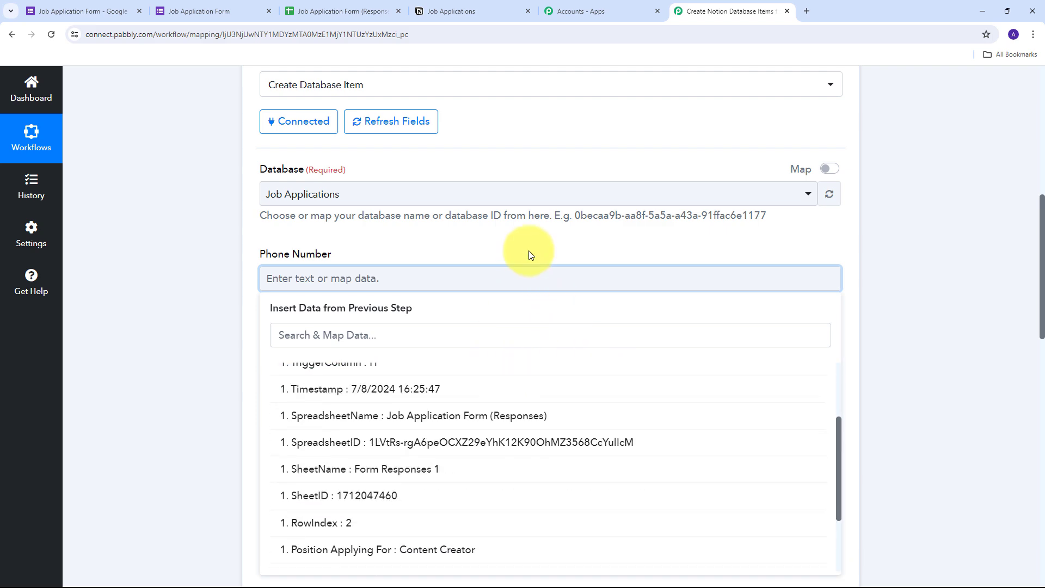
pyautogui.scroll(-2, 532, 252)
pyautogui.scroll(2, 484, 345)
pyautogui.scroll(-5, 479, 343)
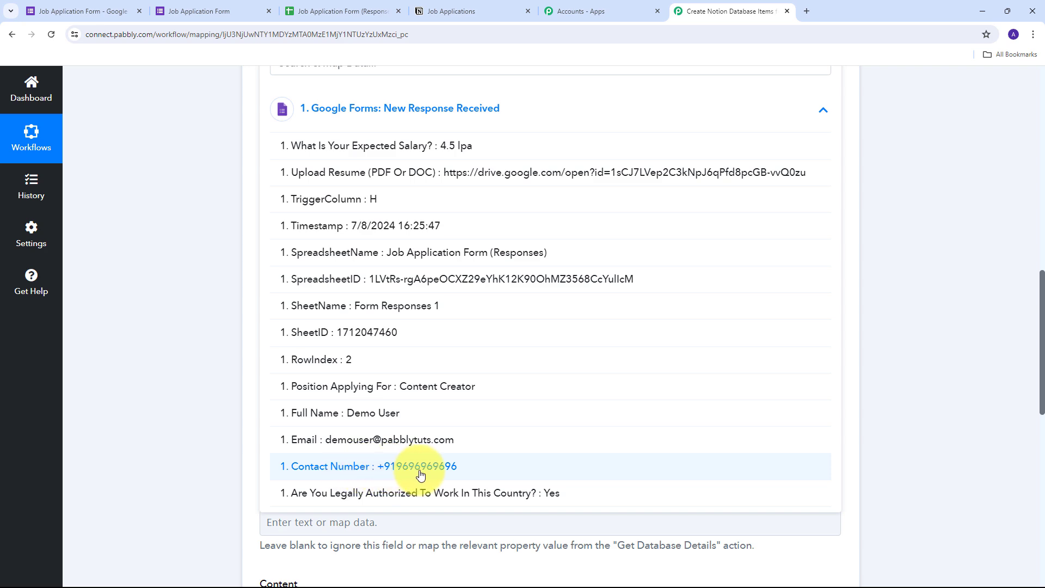
pyautogui.click(351, 473)
pyautogui.scroll(2, 216, 325)
pyautogui.click(214, 324)
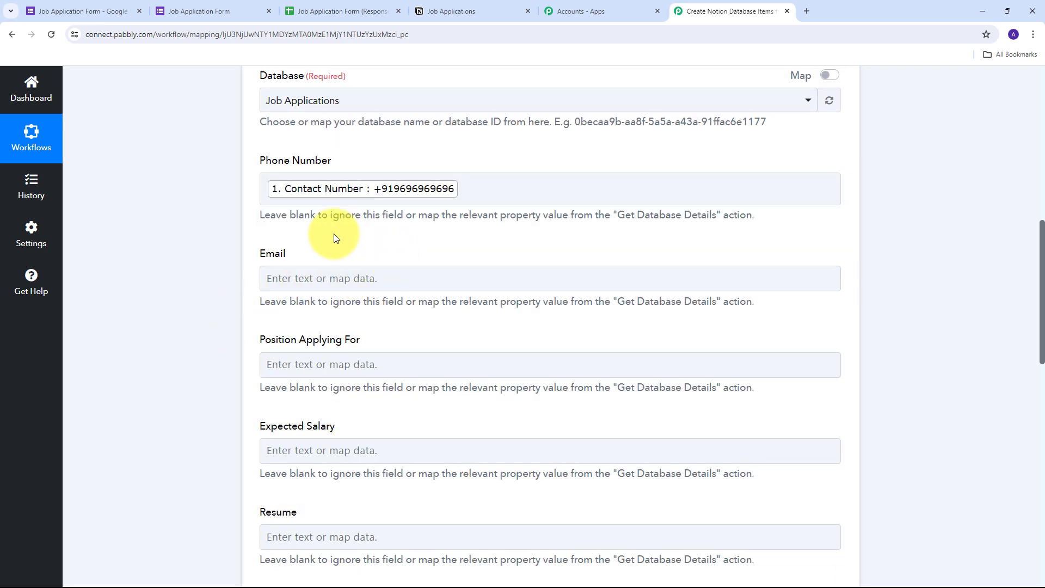
# - Map the Email field to the Email answer from the Google Forms response
pyautogui.click(288, 275)
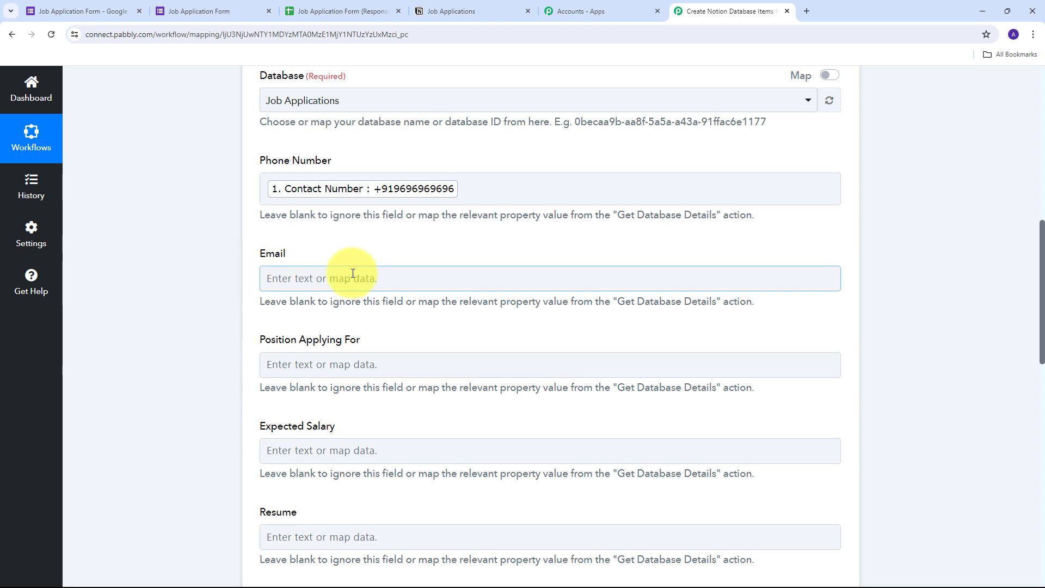
pyautogui.click(284, 276)
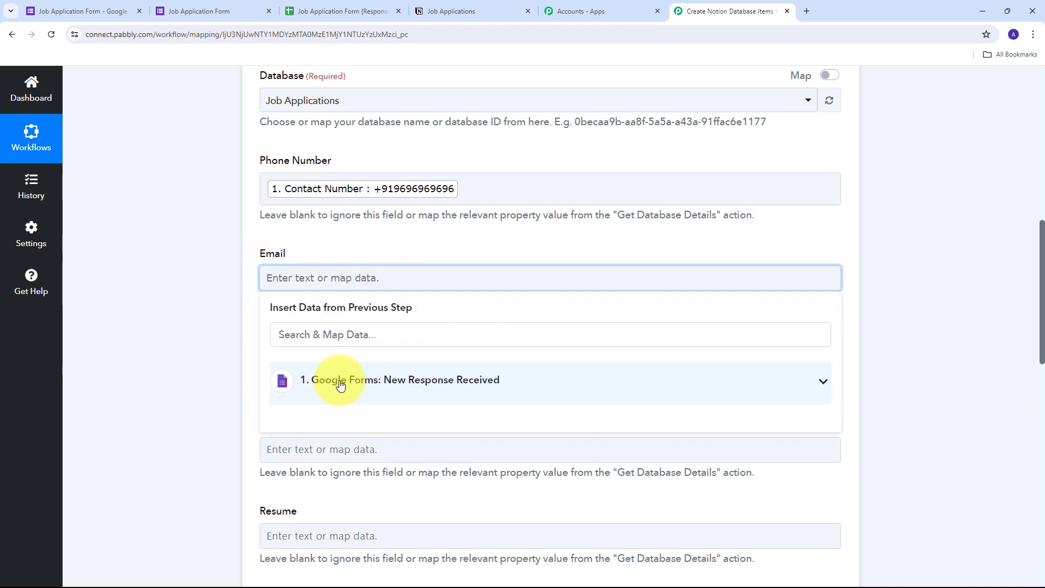
pyautogui.click(402, 381)
pyautogui.scroll(-3, 466, 419)
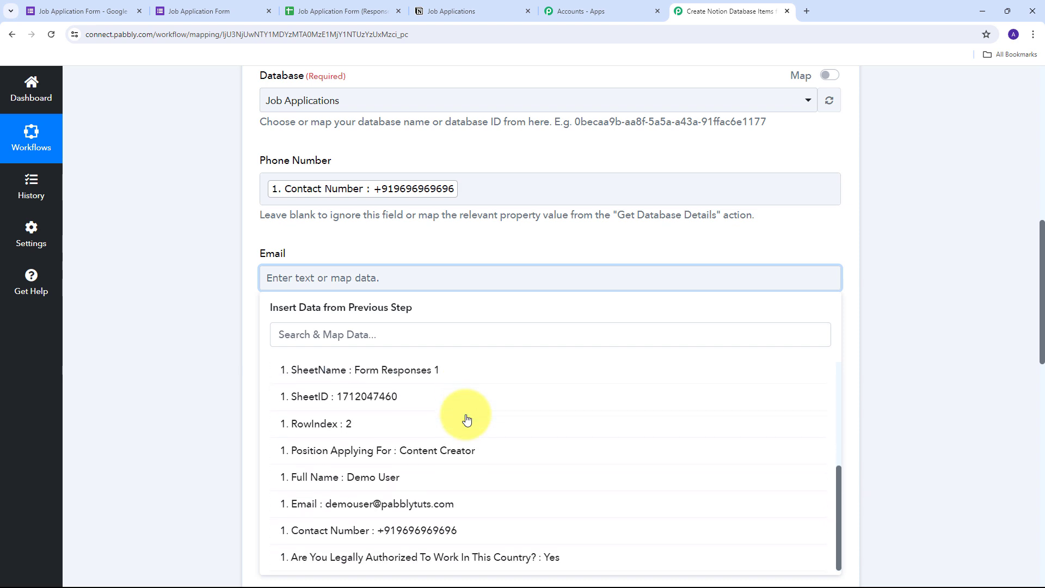
pyautogui.click(393, 512)
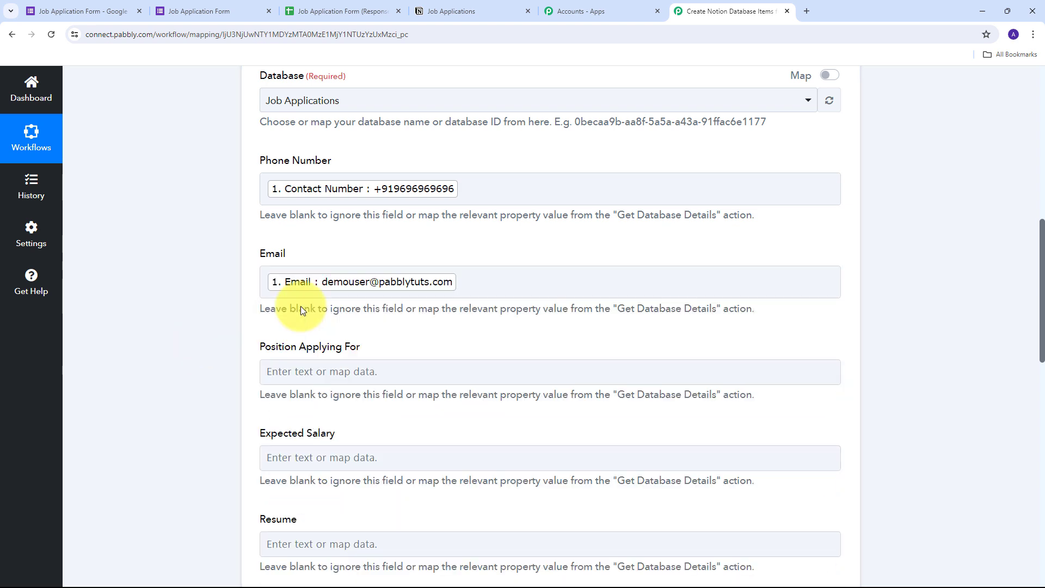
# - Map the Position Applying For field to the Position Applying For answer from the Google Forms response
pyautogui.scroll(-1, 392, 286)
pyautogui.scroll(-2, 409, 262)
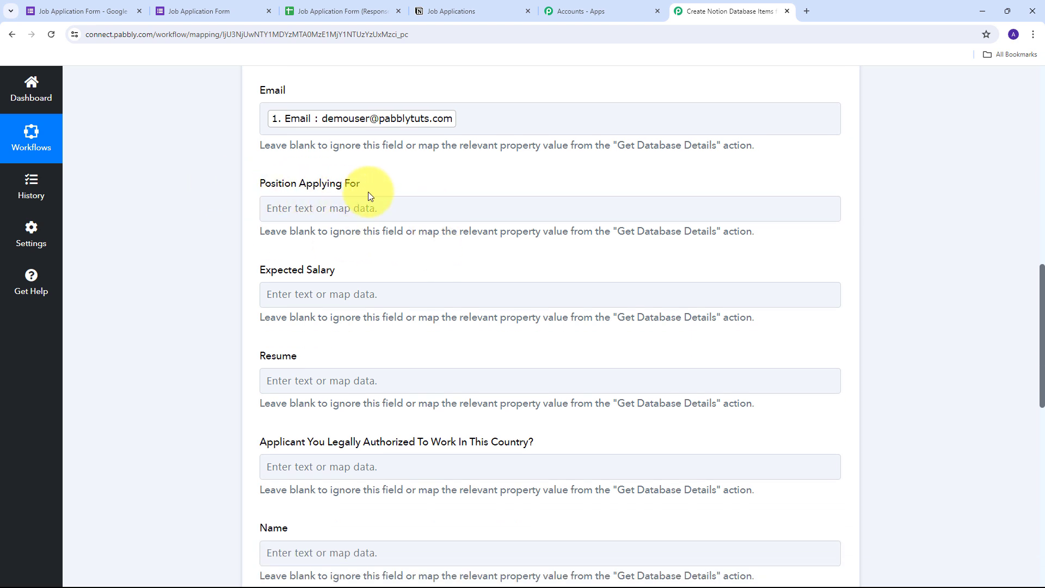
pyautogui.click(315, 210)
pyautogui.click(382, 210)
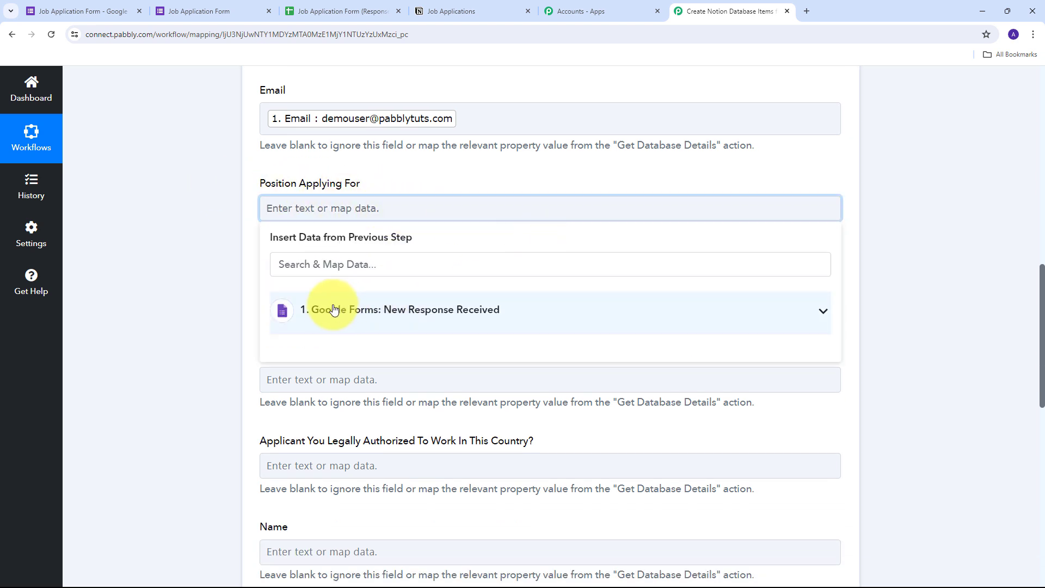
pyautogui.click(424, 311)
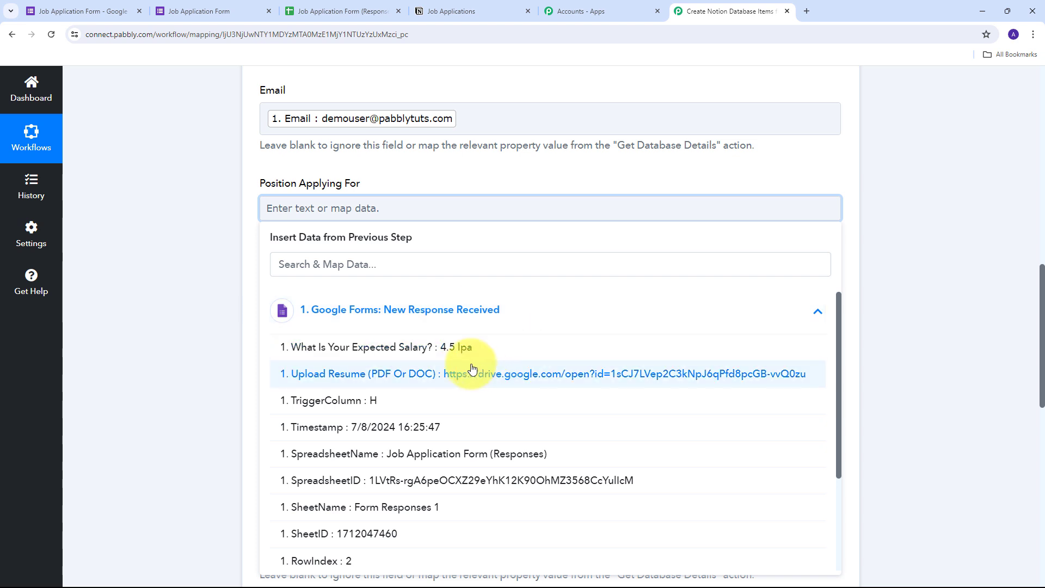
pyautogui.scroll(-1, 470, 368)
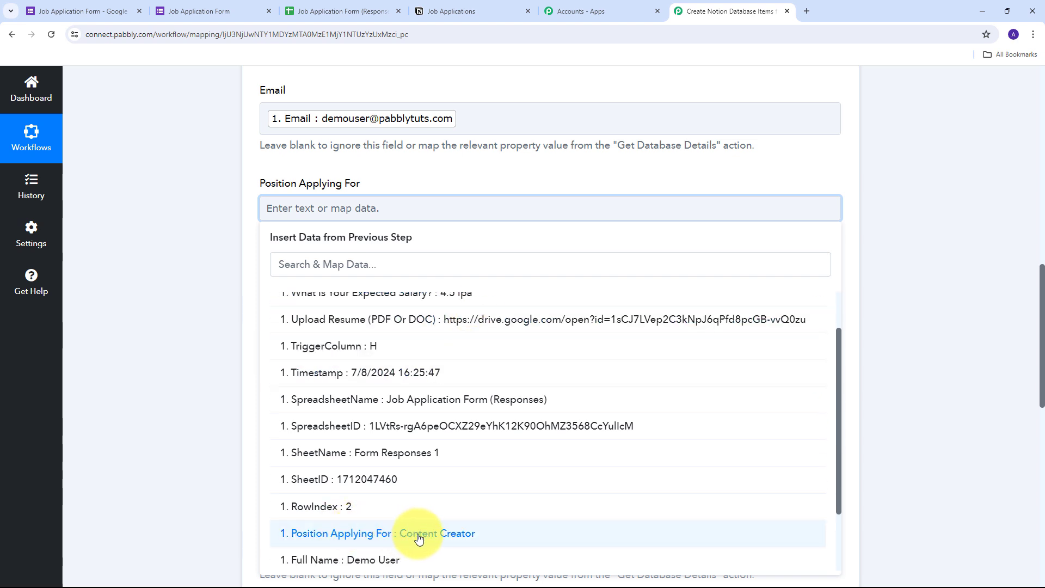
pyautogui.click(455, 540)
pyautogui.click(210, 271)
# - Map the Expected Salary field to the What Is Your Expected Salary? answer from the Google Forms response
pyautogui.scroll(-2, 431, 205)
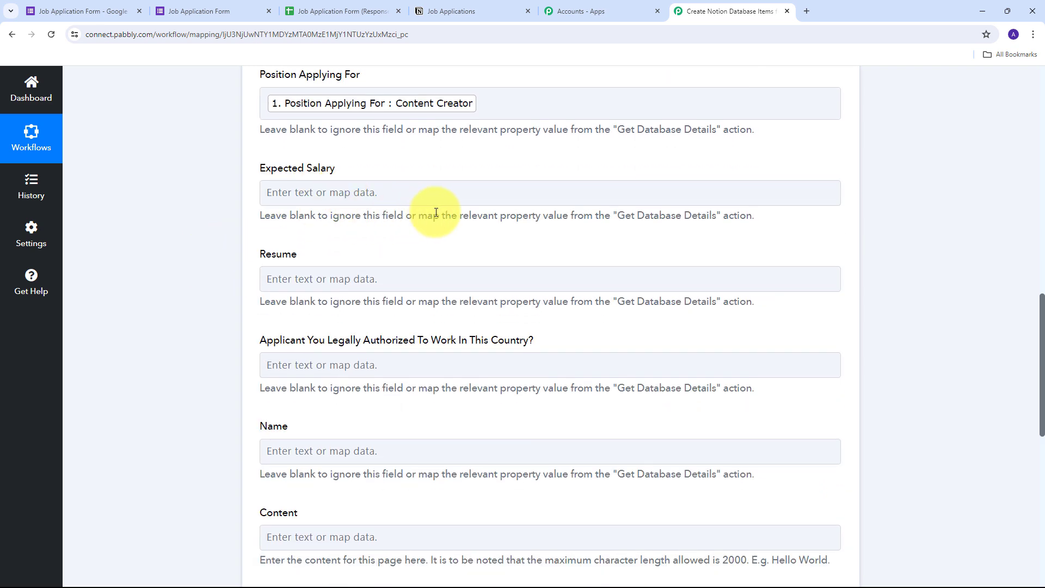
pyautogui.click(324, 191)
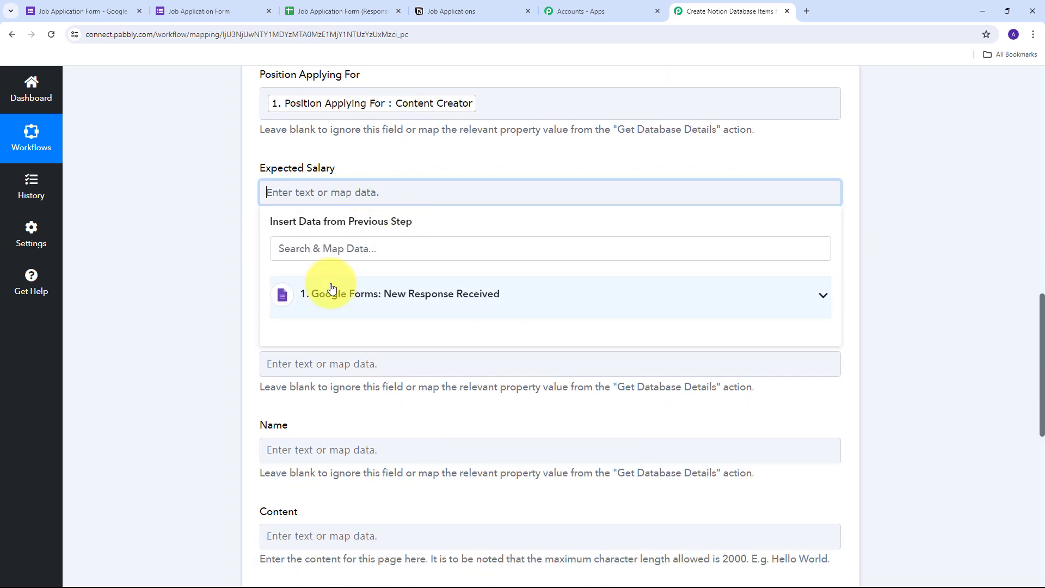
pyautogui.click(373, 295)
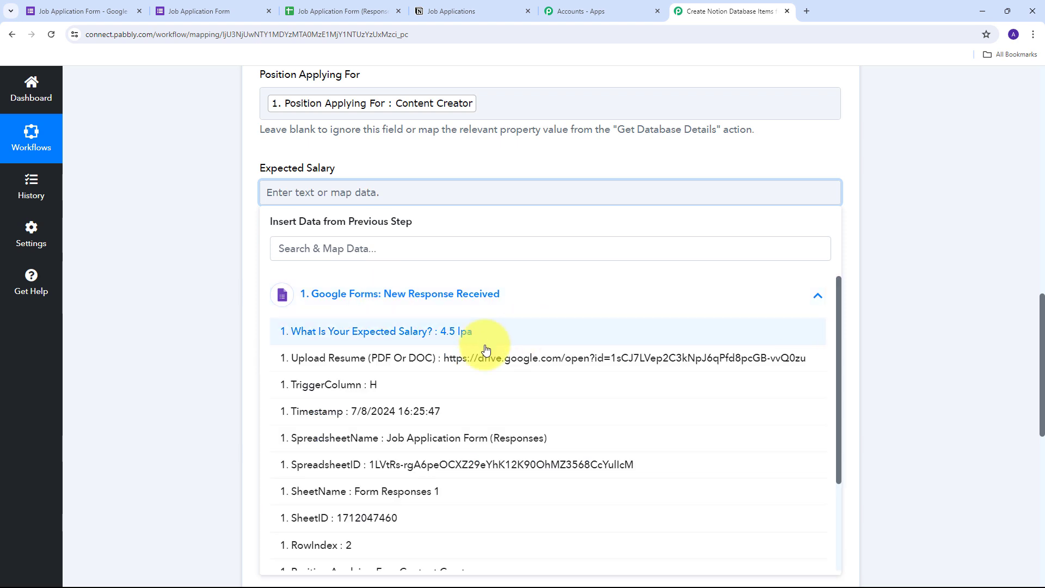
pyautogui.click(444, 335)
pyautogui.click(205, 218)
# - Map the Resume, legal work authorization and Name fields to the form's Upload Resume, Are You Legally Authorized and Full Name answers
pyautogui.scroll(-2, 414, 243)
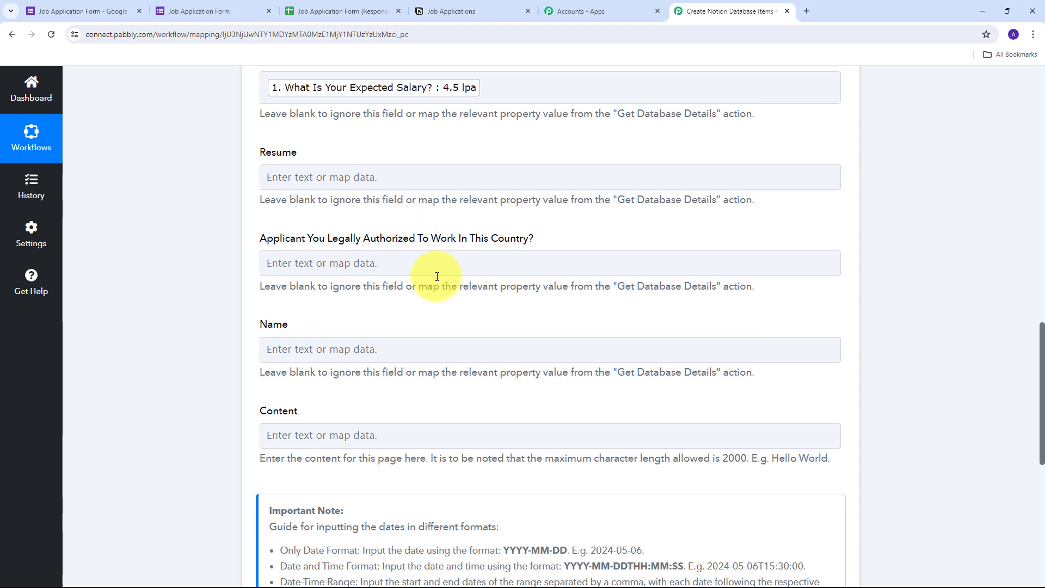
pyautogui.scroll(1, 210, 208)
pyautogui.click(295, 232)
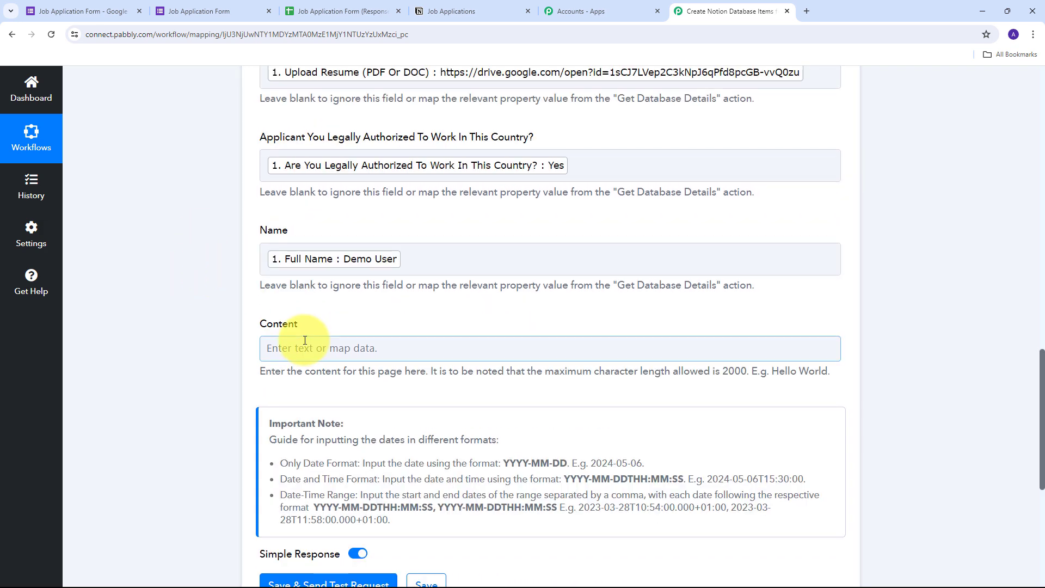
# - Check the mapped values in all fields of the Notion action, from Phone Number through Name
pyautogui.scroll(5, 275, 365)
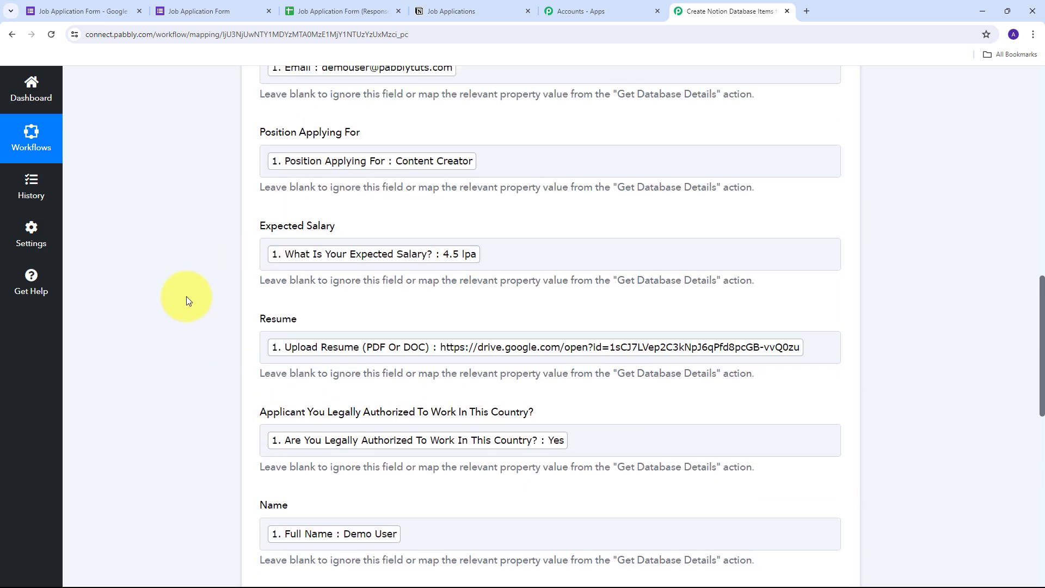
pyautogui.scroll(4, 186, 296)
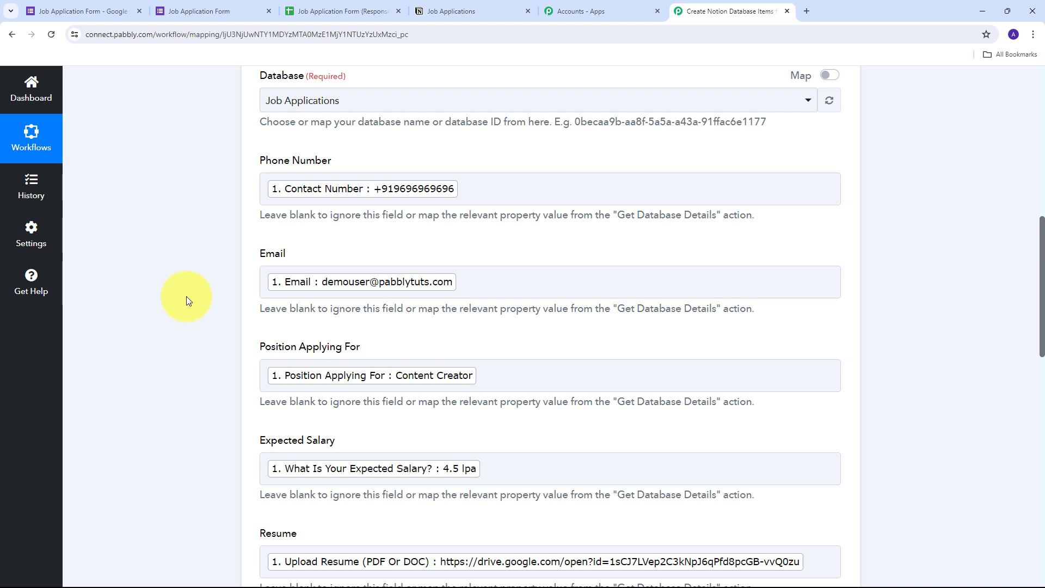
pyautogui.scroll(-2, 186, 296)
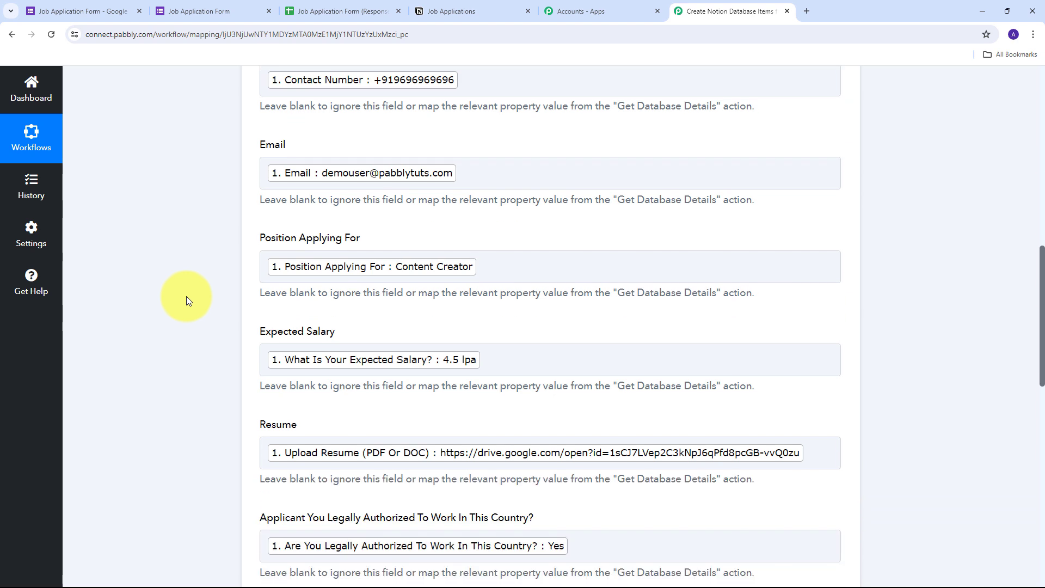
pyautogui.scroll(-1, 186, 296)
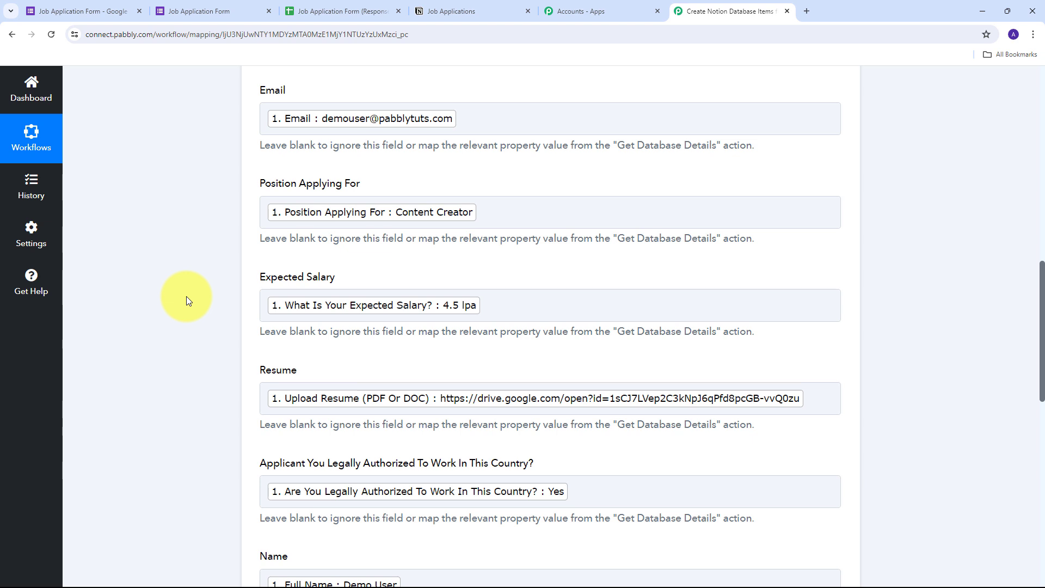
pyautogui.scroll(4, 186, 299)
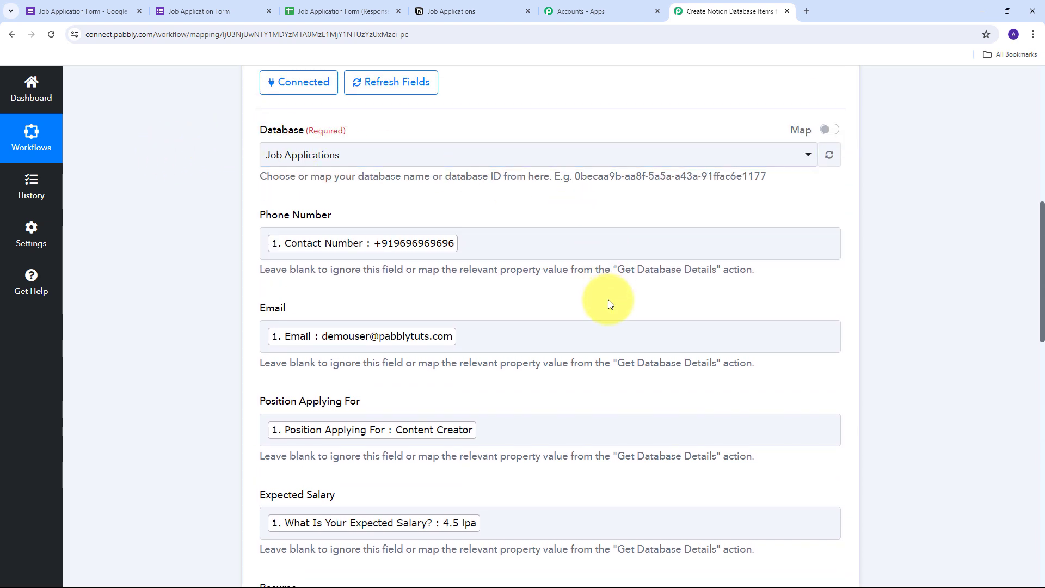
pyautogui.scroll(-2, 608, 300)
pyautogui.scroll(-3, 609, 303)
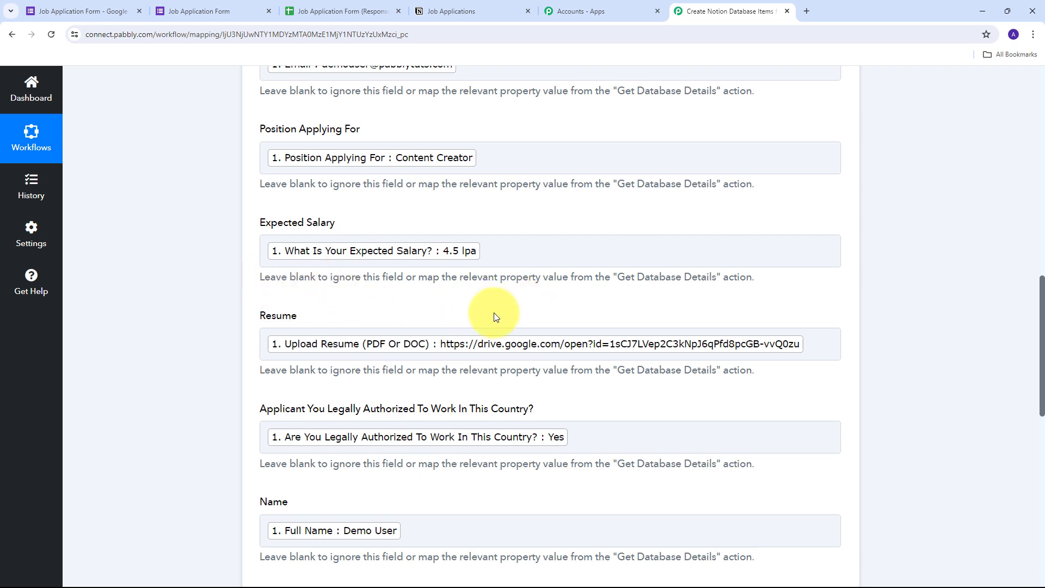
# - Save the Notion action with a test request, leaving Content blank, and look over the received response
pyautogui.scroll(-12, 554, 299)
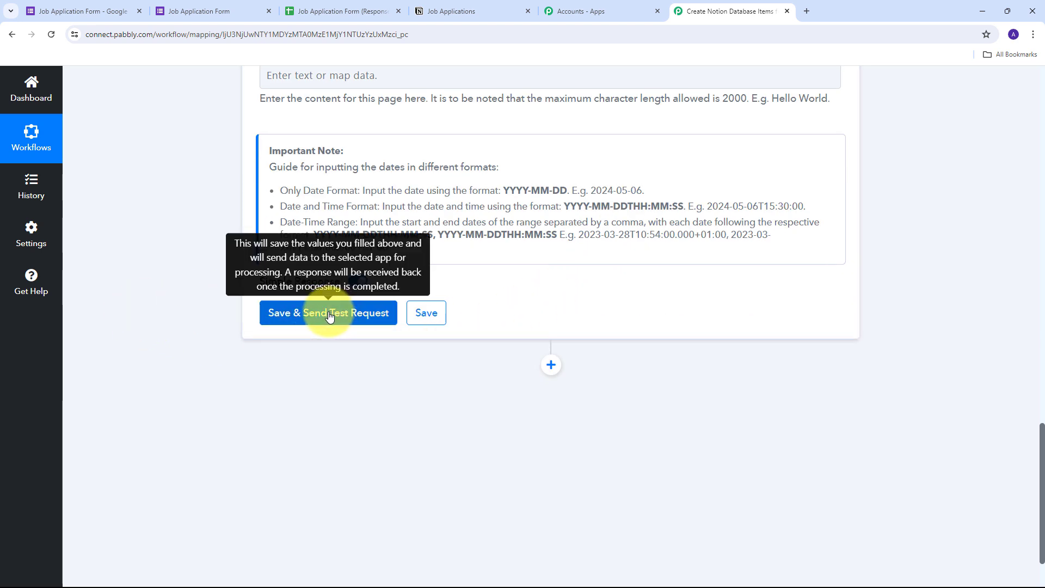
pyautogui.click(329, 317)
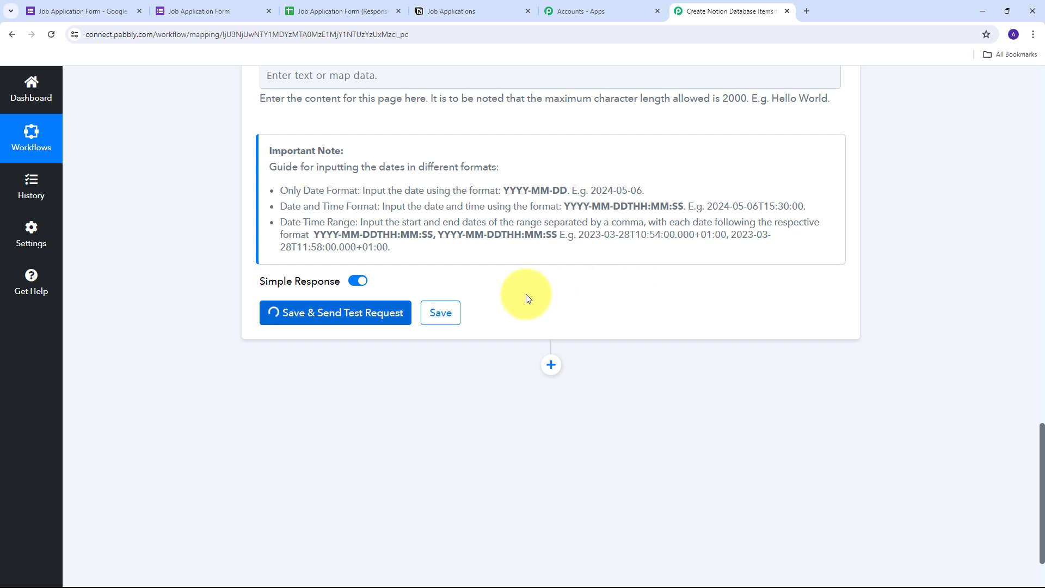
pyautogui.scroll(-2, 945, 275)
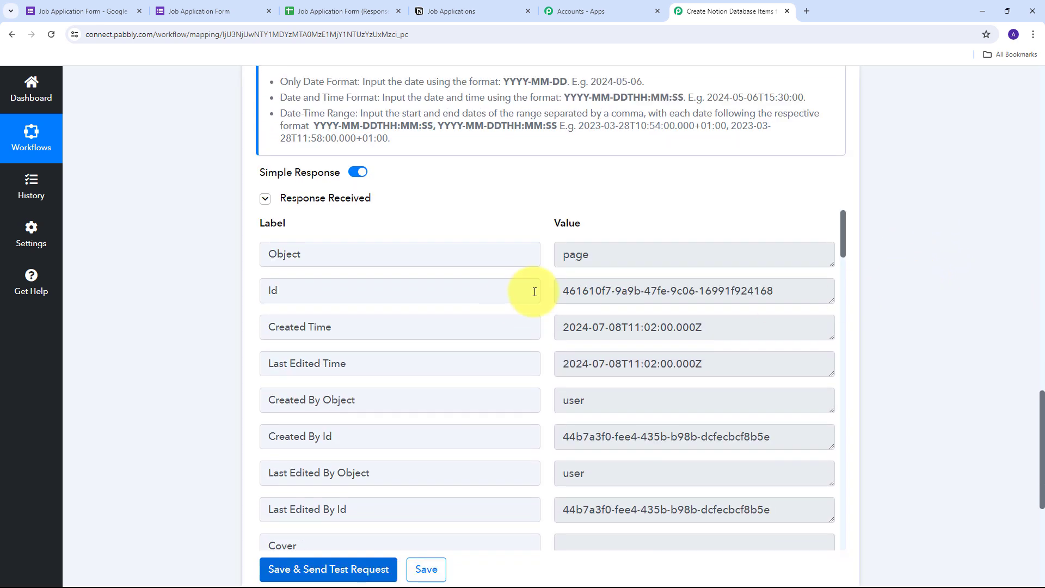
pyautogui.scroll(-5, 540, 290)
pyautogui.scroll(5, 539, 289)
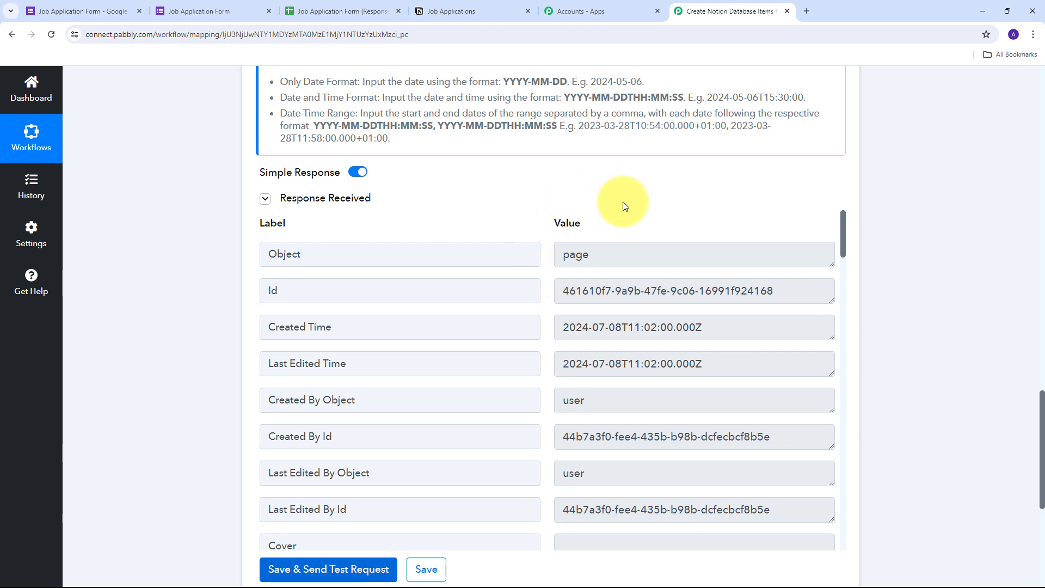
# - Switch to the Job Applications database in Notion and check every column of the test applicant's row
pyautogui.click(447, 10)
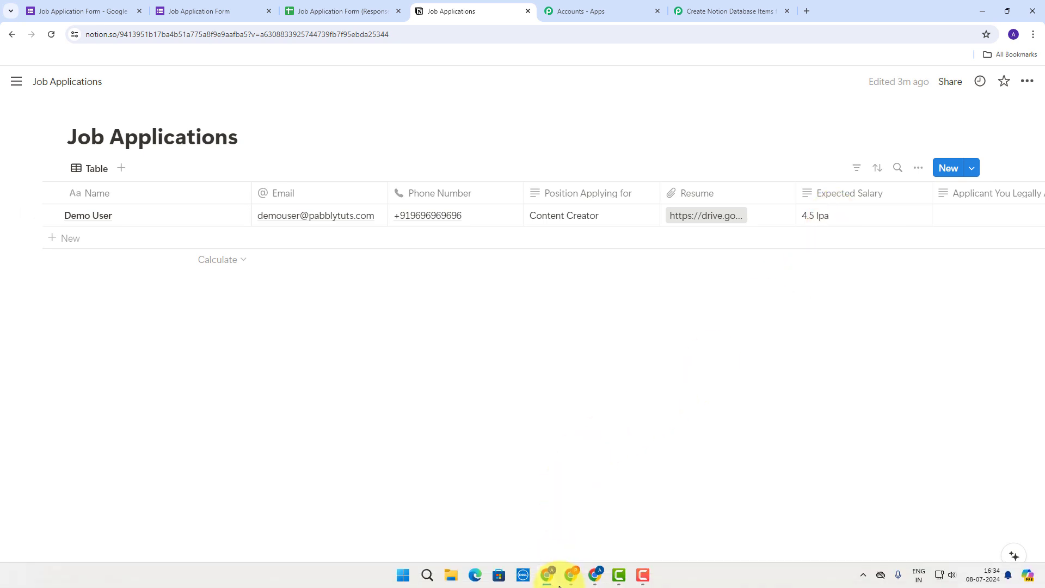
pyautogui.moveTo(555, 581); pyautogui.dragTo(634, 581)
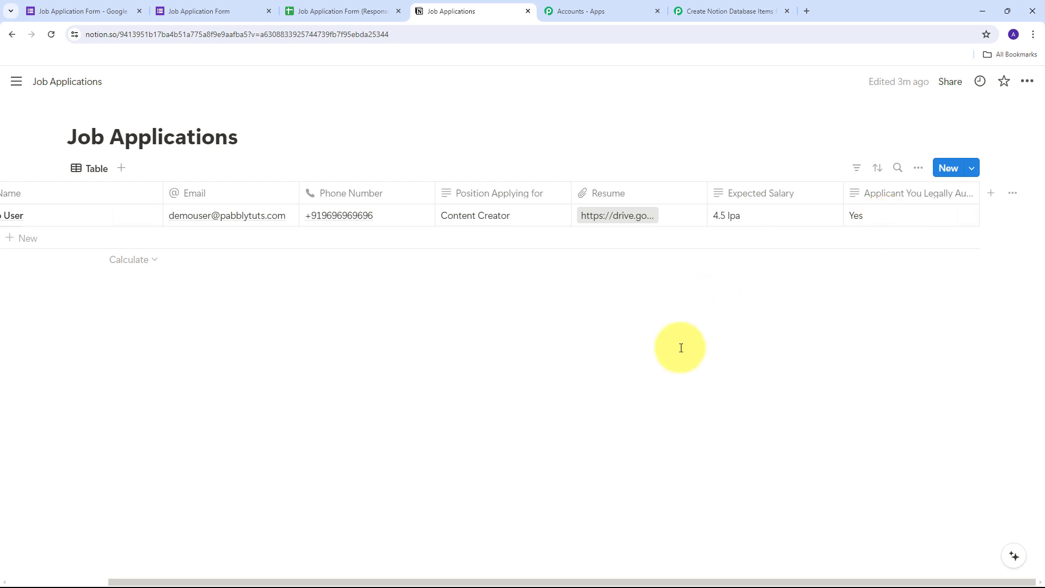
pyautogui.moveTo(623, 583); pyautogui.dragTo(483, 580)
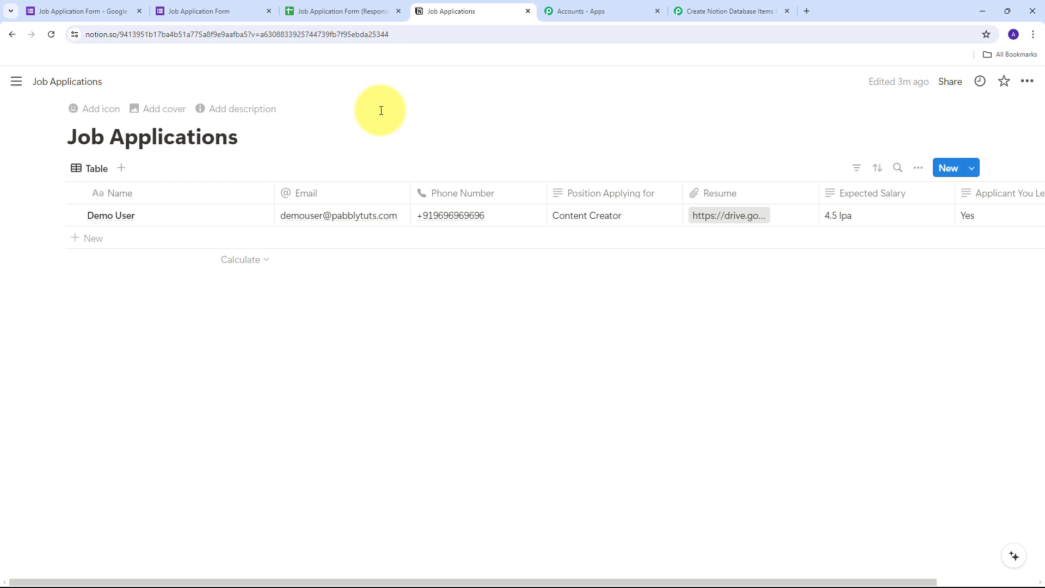
pyautogui.click(178, 10)
pyautogui.click(456, 9)
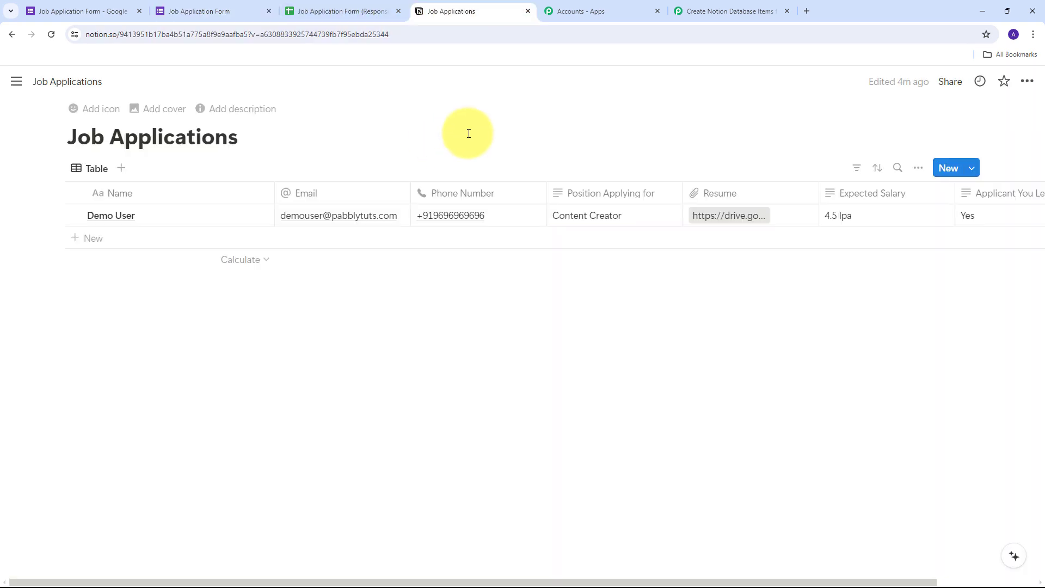
# - Switch back to the Pabbly Connect workflow and collapse its Google Forms and Notion steps
pyautogui.click(707, 11)
pyautogui.click(747, 300)
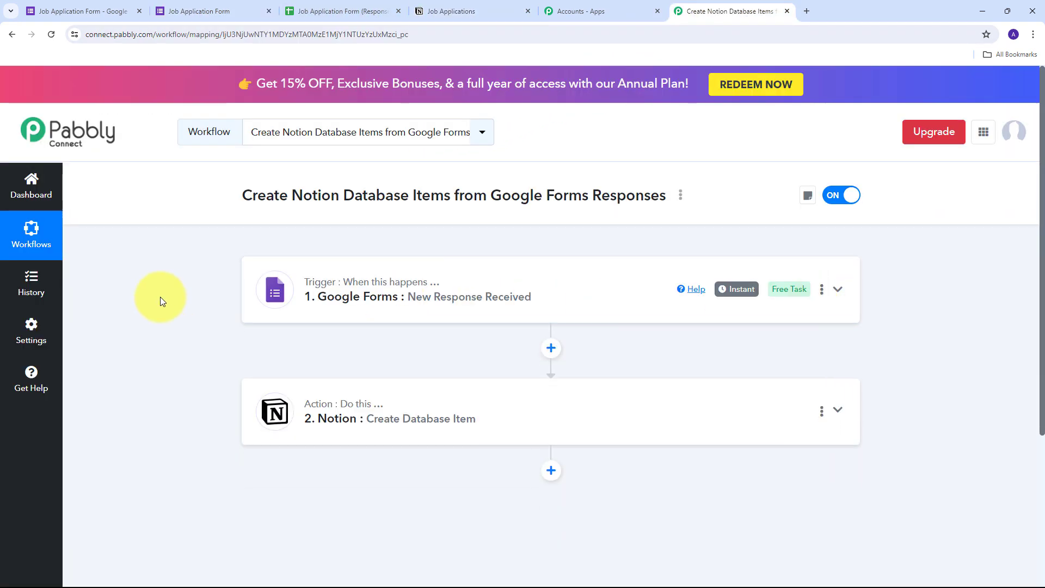